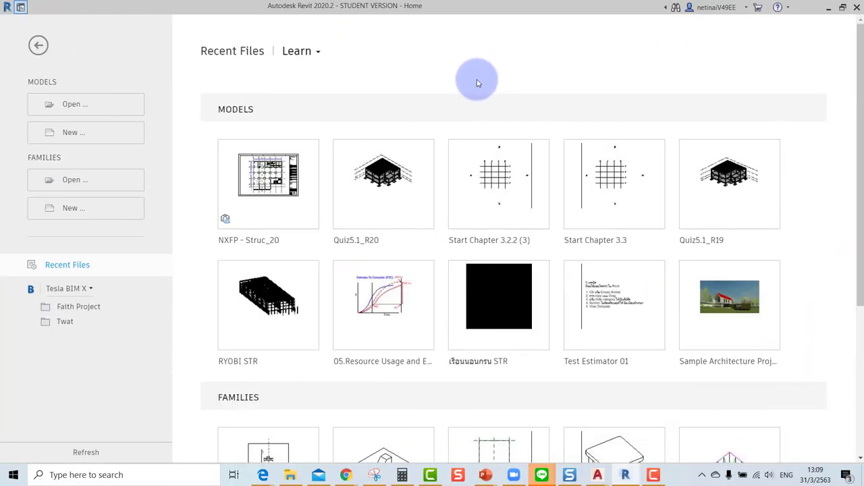
Create a new Revit project from the Structural Template
click(86, 136)
click(439, 200)
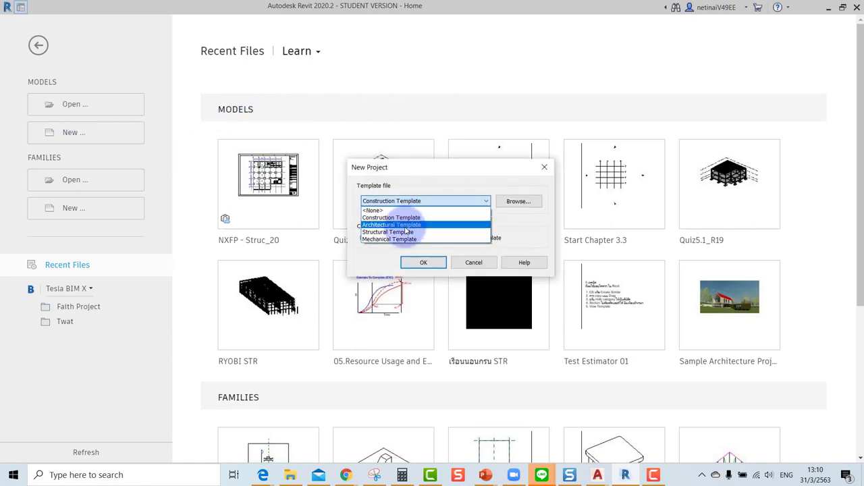
click(407, 231)
click(424, 262)
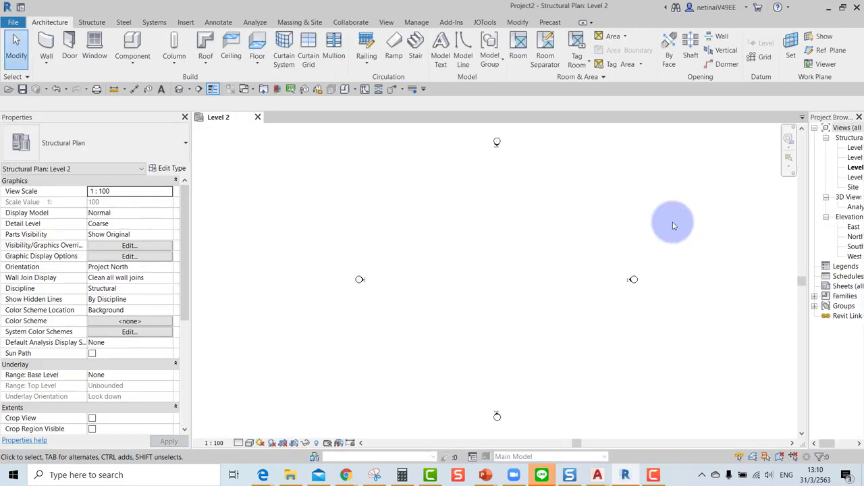
On the Level 1 plan, draw a rectangle of structural walls about 18000 by 23000
drag(808, 192, 711, 191)
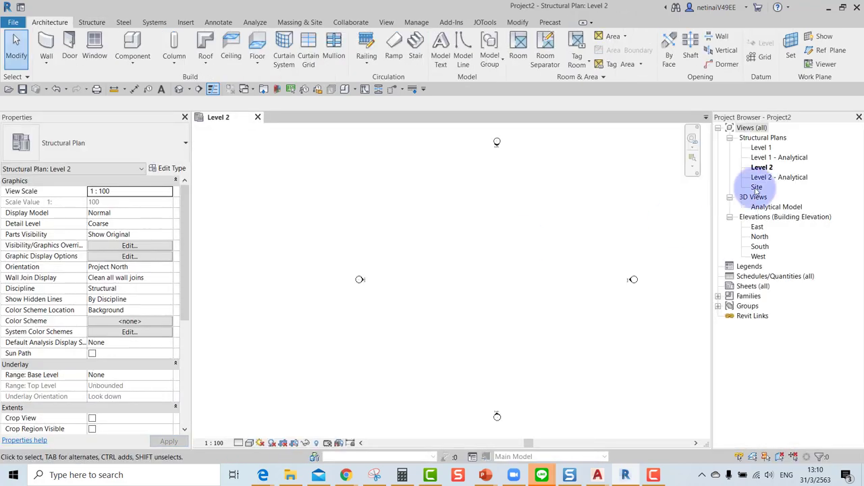
double_click(762, 147)
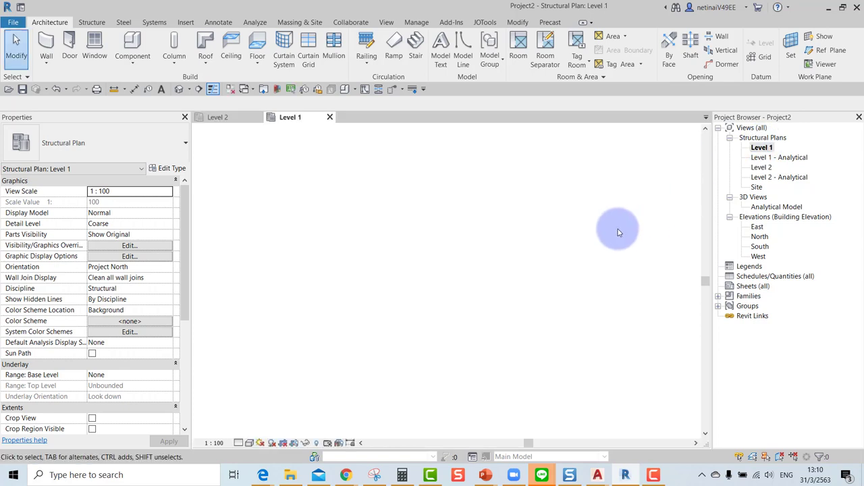
click(87, 22)
click(68, 62)
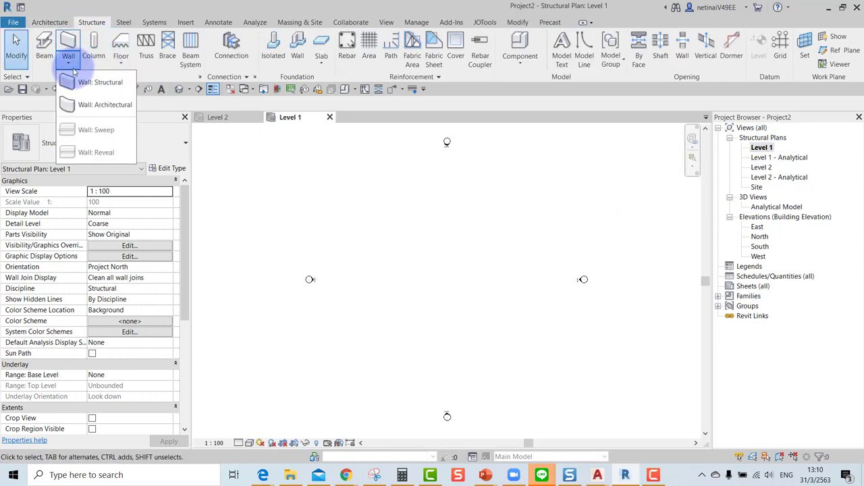
click(87, 81)
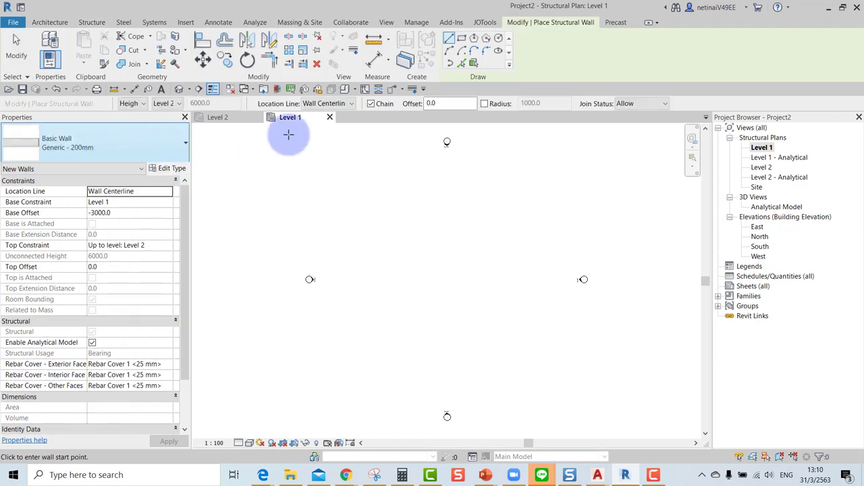
click(461, 37)
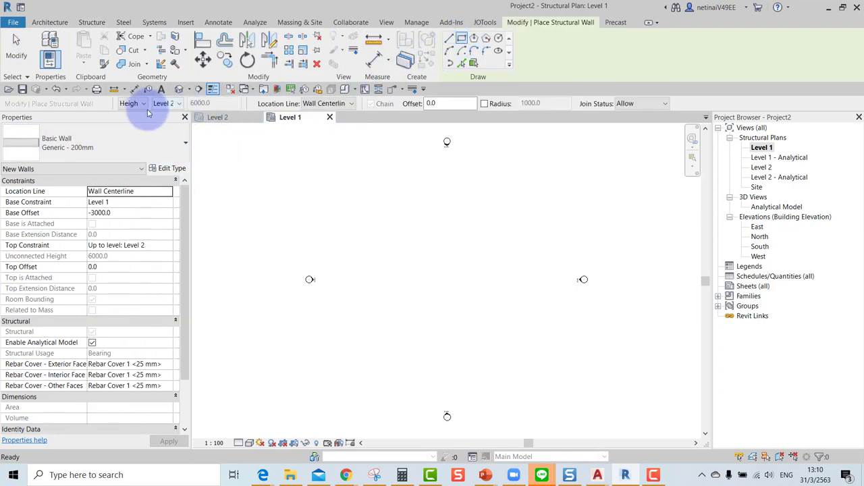
click(382, 213)
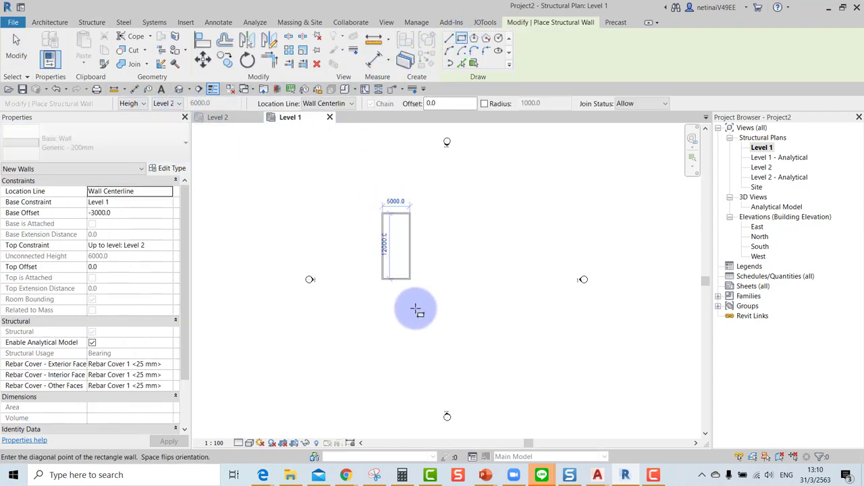
click(503, 345)
key(Escape)
key(Escape)
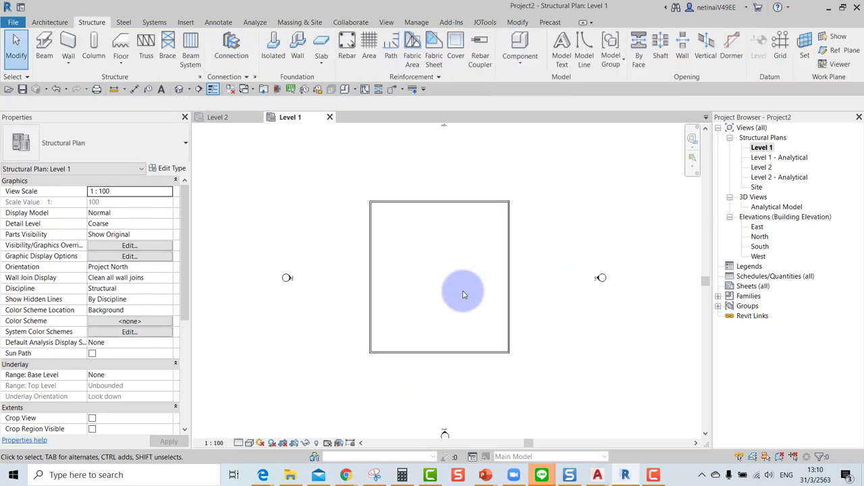
Cut a section across the walls with a shortened view depth and open Section 1
scroll(407, 354, up, 1)
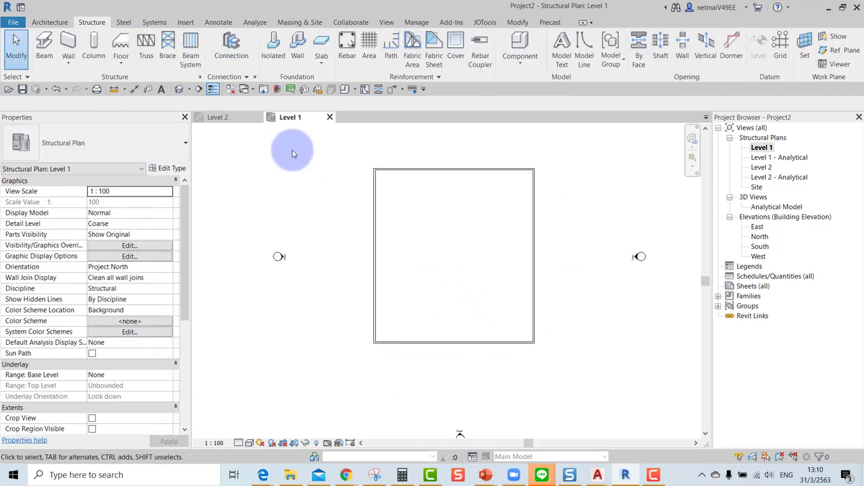
click(199, 90)
click(359, 356)
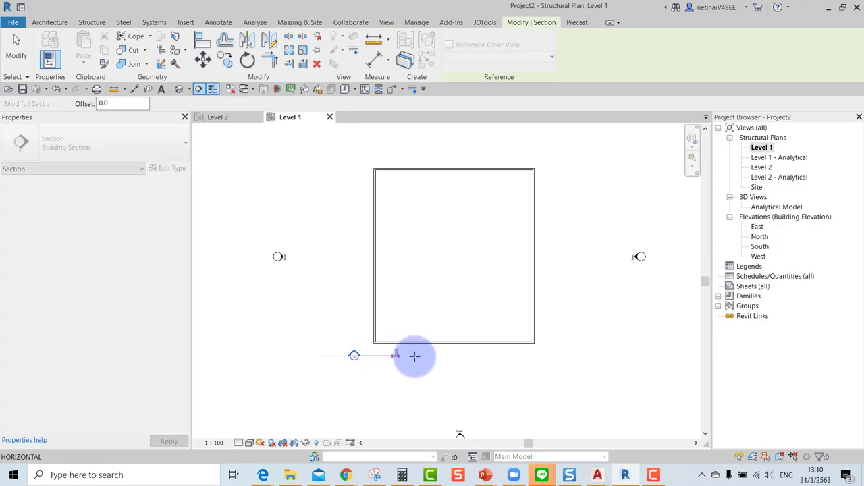
click(547, 355)
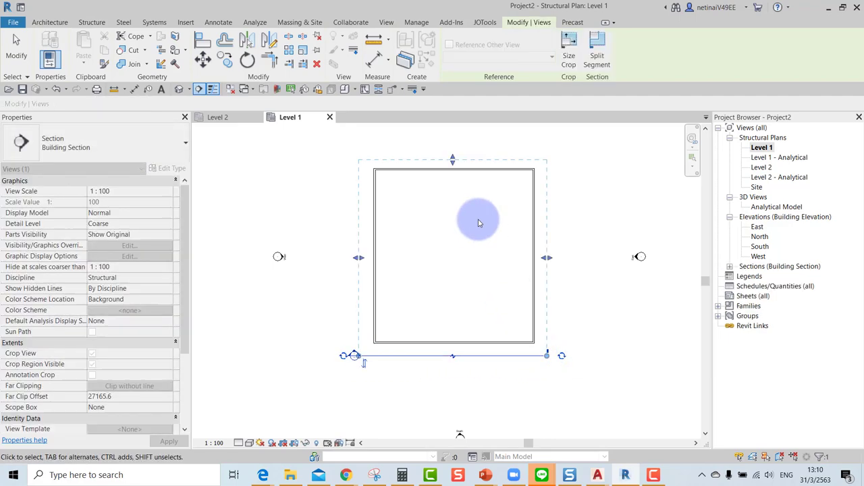
drag(450, 158, 453, 323)
click(358, 326)
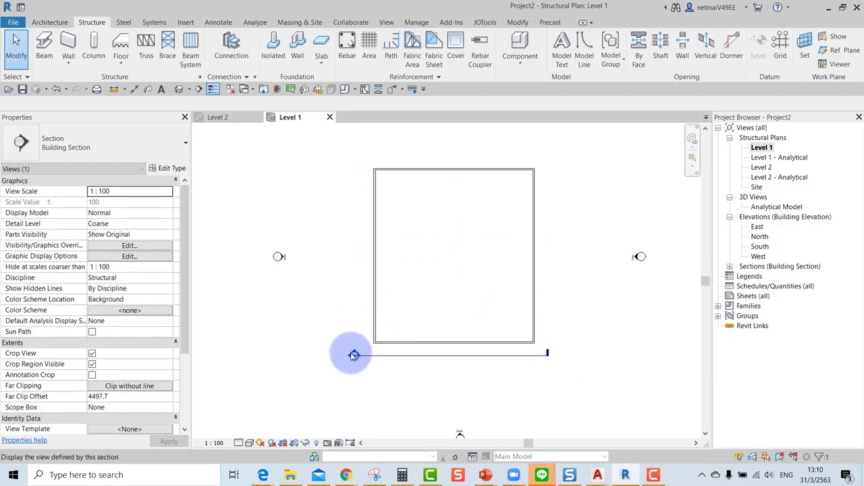
double_click(354, 355)
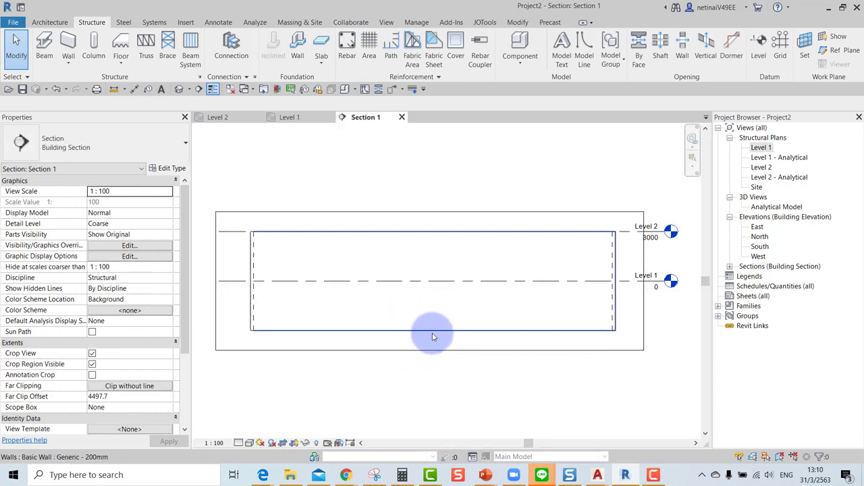
Set the walls' Base Offset to 0 so they span Level 1 to Level 2
click(434, 332)
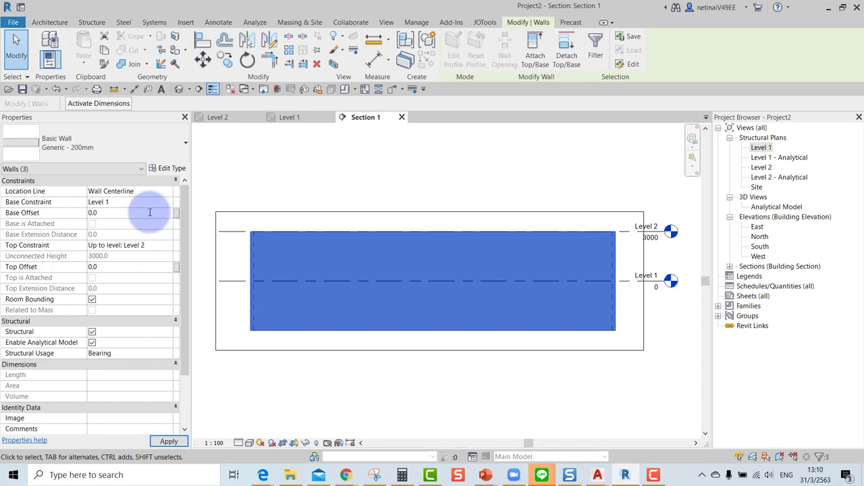
click(440, 325)
scroll(411, 268, up, 3)
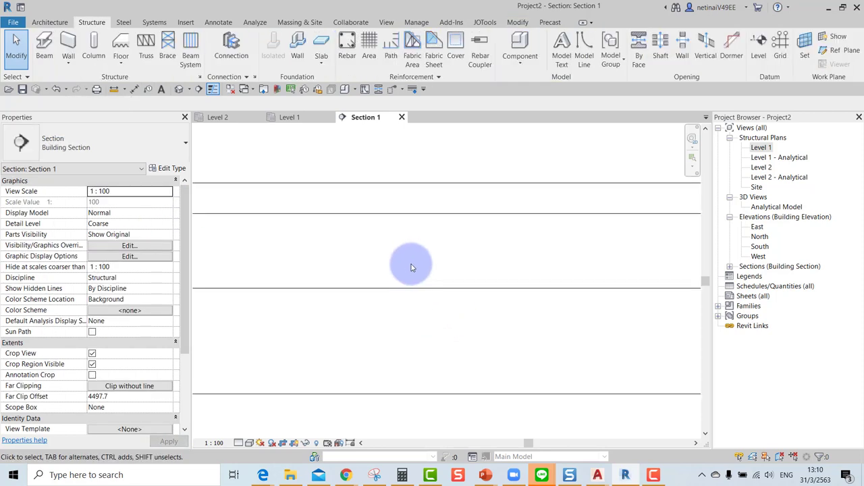
scroll(411, 267, down, 2)
scroll(473, 266, up, 1)
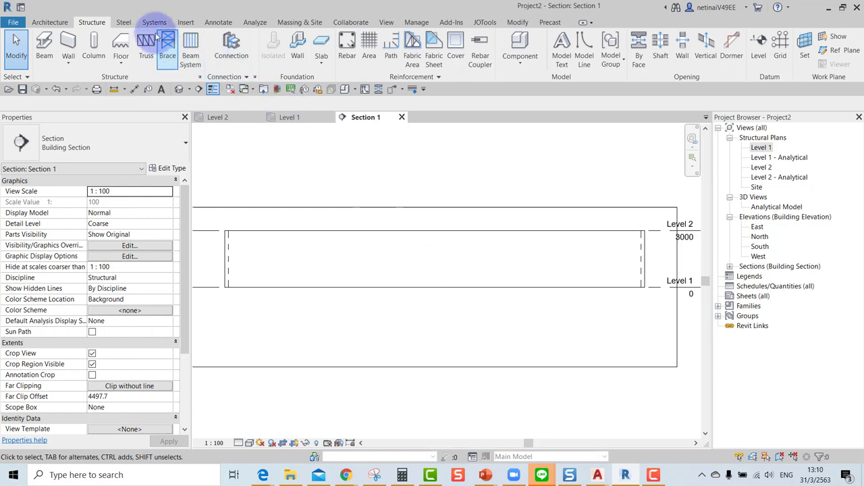
click(218, 23)
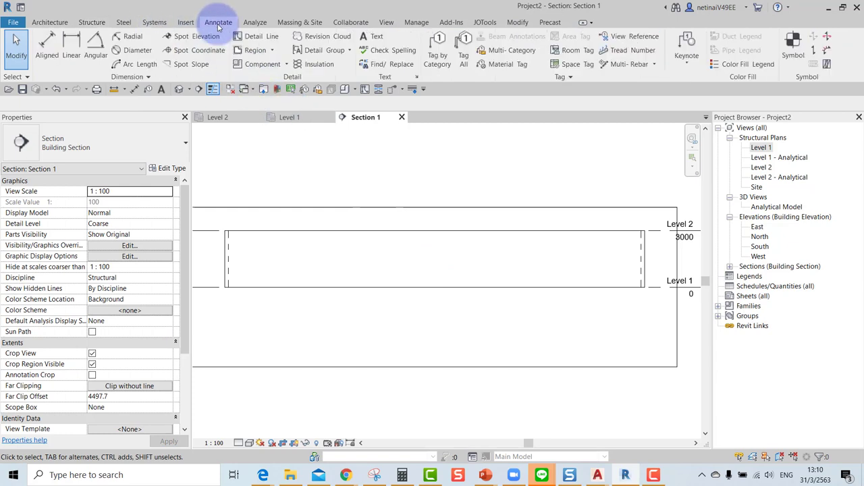
Start the Detail Line tool and zoom in on the Level 1 ground line
click(255, 38)
scroll(353, 277, up, 2)
scroll(332, 289, up, 1)
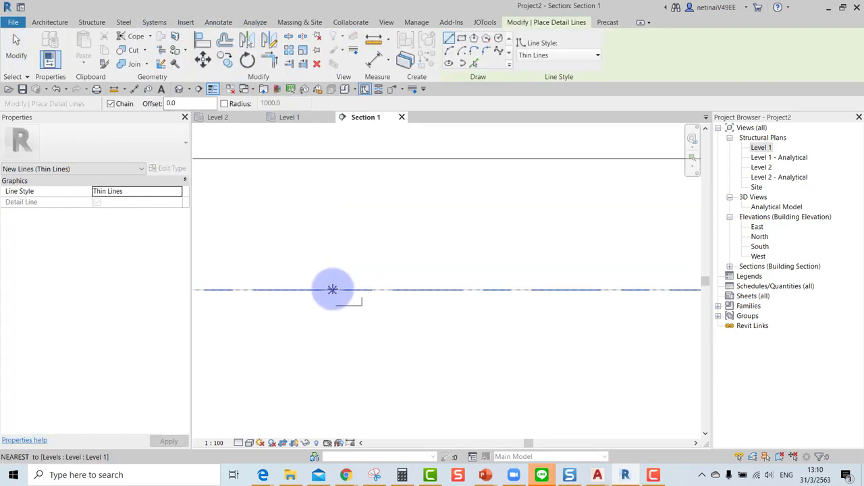
click(332, 289)
scroll(332, 277, up, 2)
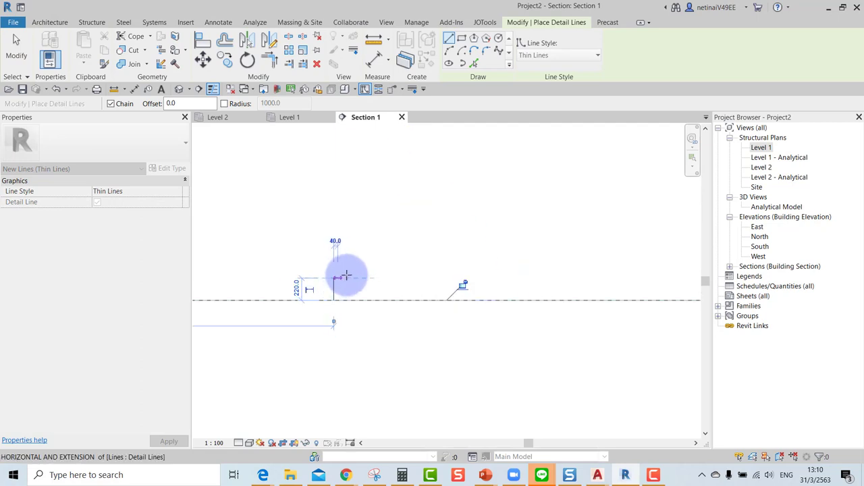
key(Escape)
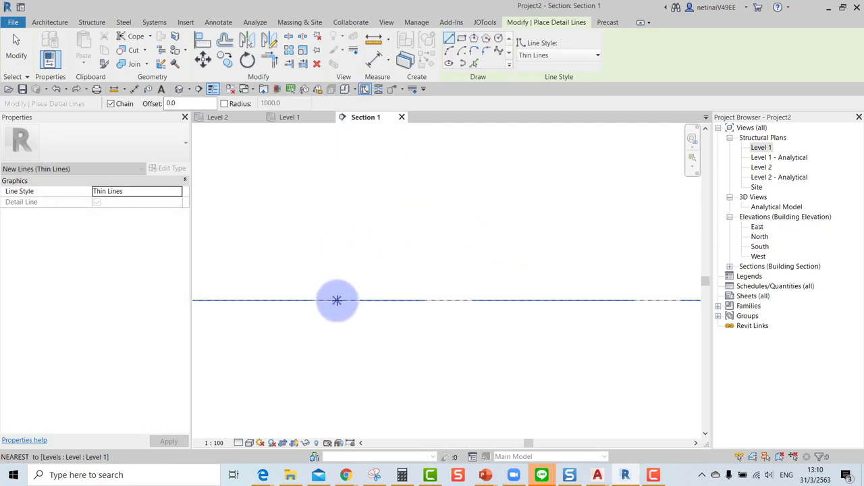
Draw the stepped detail-line profile with 200 risers and 300 treads rising from Level 1
click(337, 299)
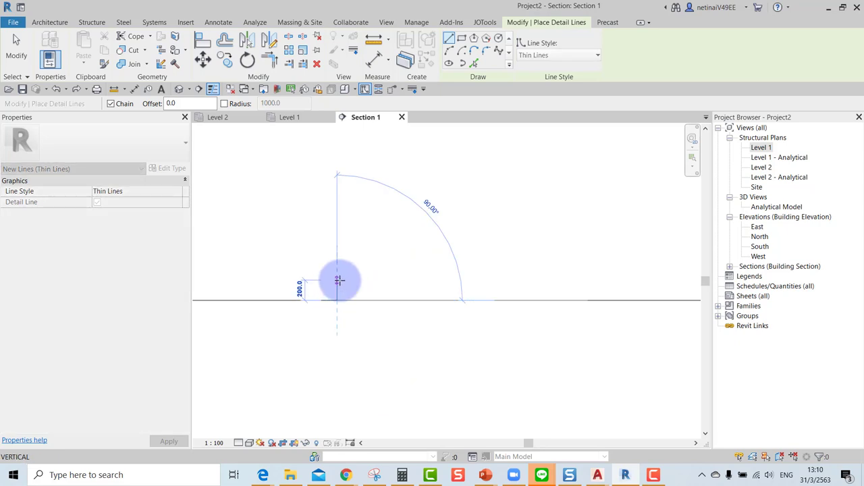
click(339, 281)
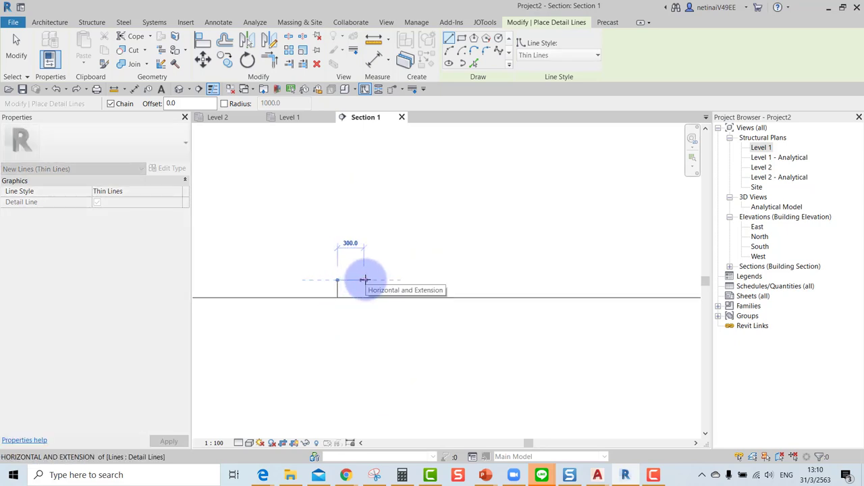
click(365, 280)
click(364, 263)
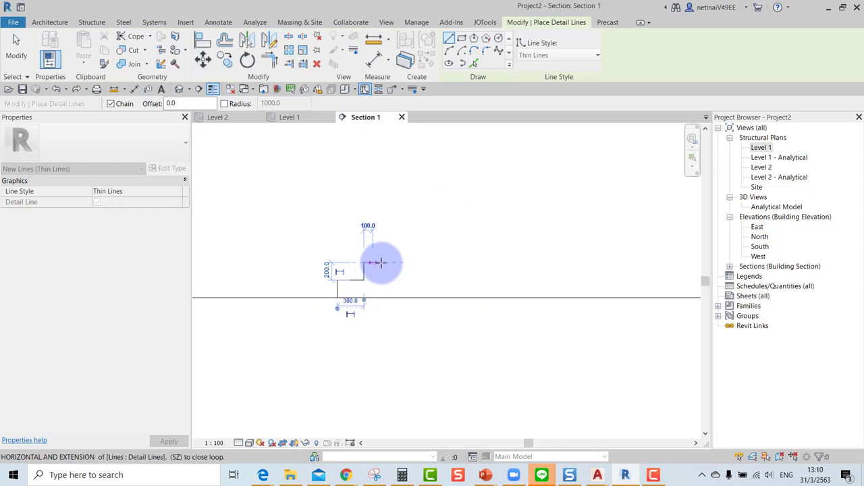
click(389, 263)
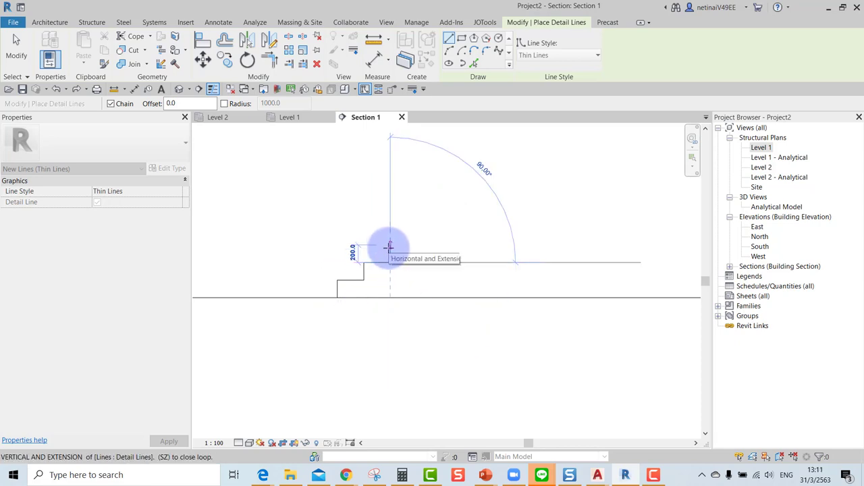
click(389, 247)
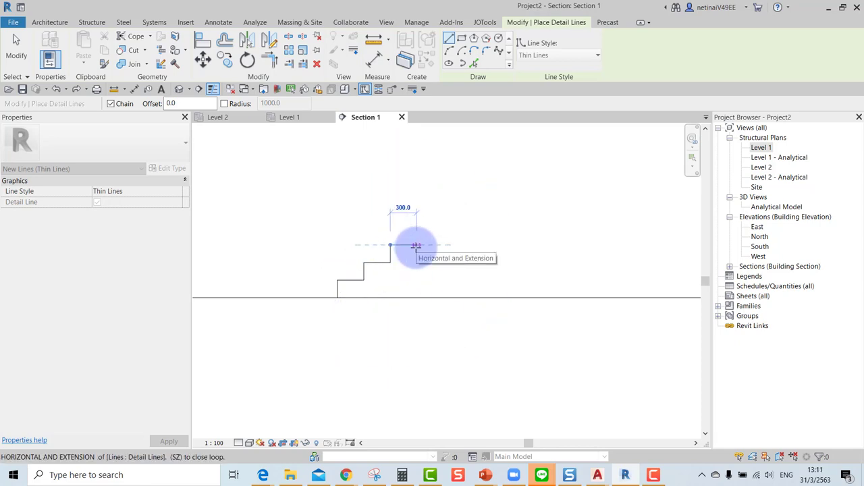
scroll(412, 247, down, 1)
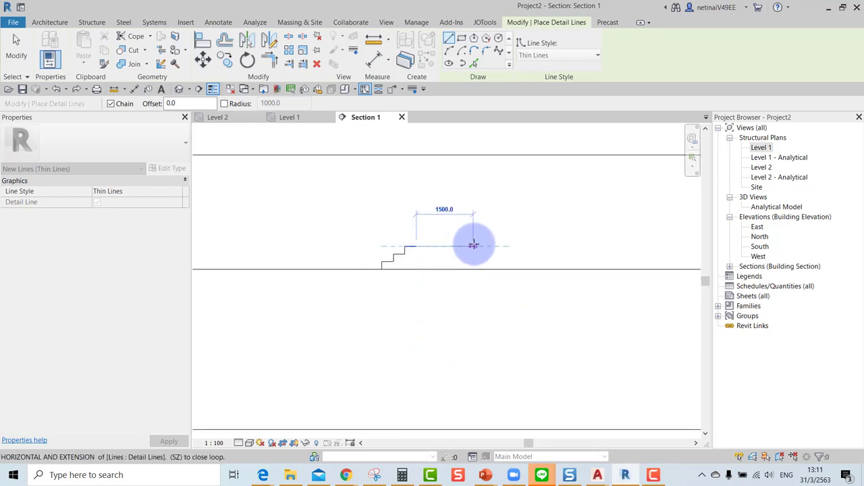
scroll(465, 247, down, 1)
key(Escape)
key(Escape)
scroll(329, 261, up, 2)
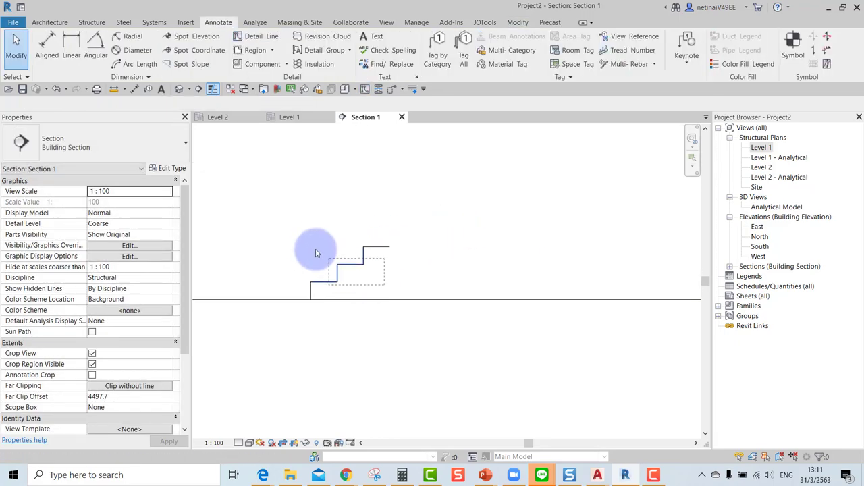
Mirror the stepped detail lines about a vertical axis to make a symmetrical profile
mouse_move(302, 247)
mouse_down()
mouse_move(328, 214)
mouse_move(347, 241)
mouse_move(380, 261)
mouse_up()
scroll(331, 233, down, 1)
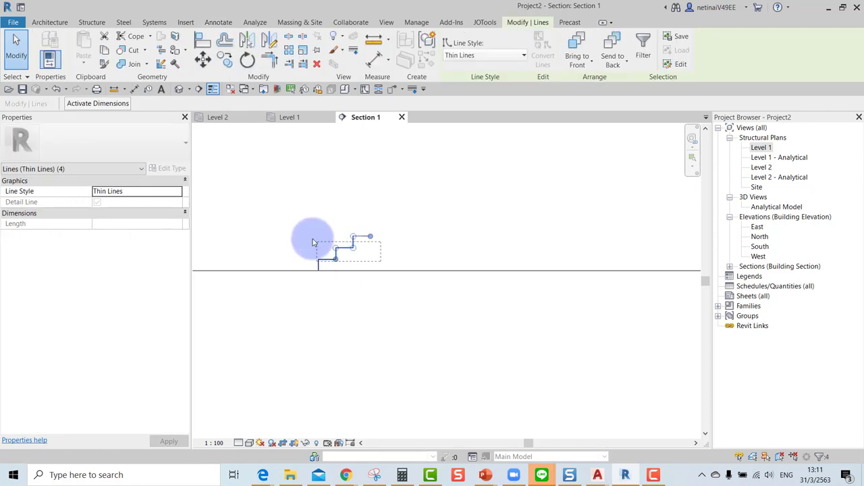
drag(302, 233, 302, 234)
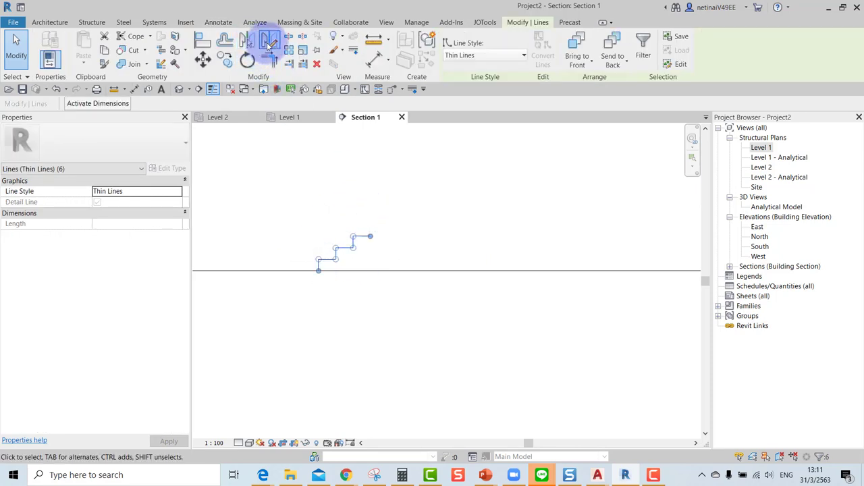
click(269, 42)
click(439, 145)
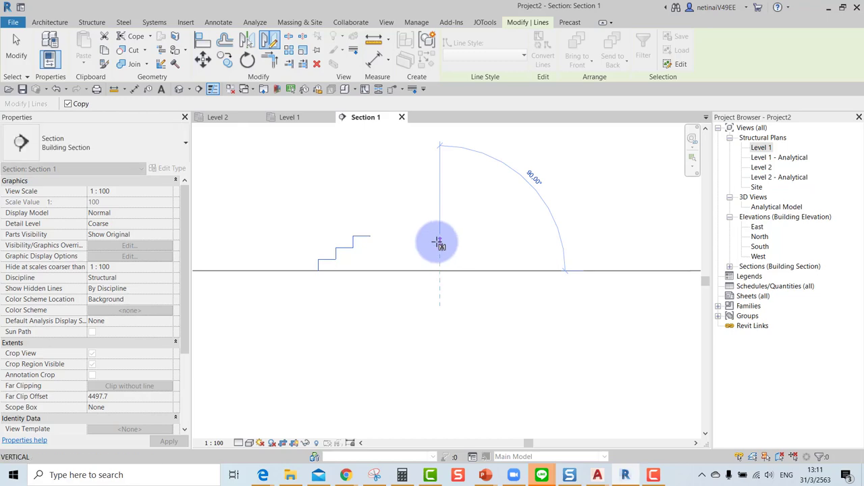
click(440, 245)
click(455, 239)
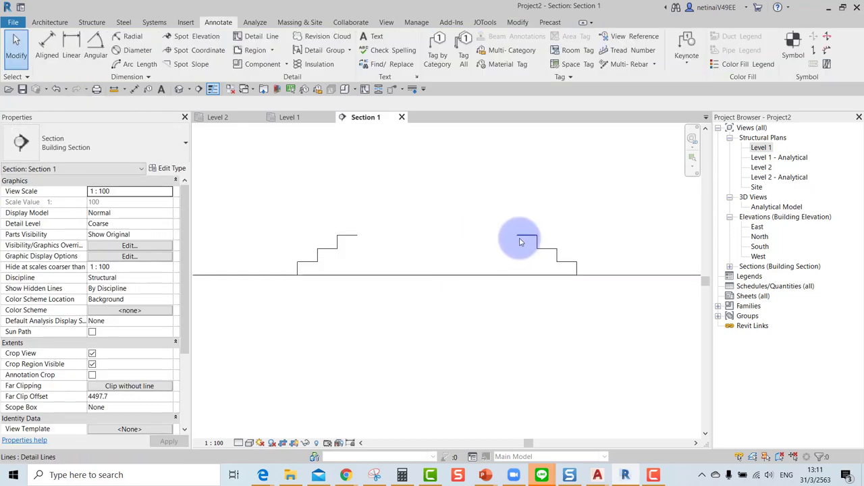
Stretch the right top line to join both halves into one continuous top
drag(517, 236, 358, 235)
key(Escape)
scroll(423, 301, down, 2)
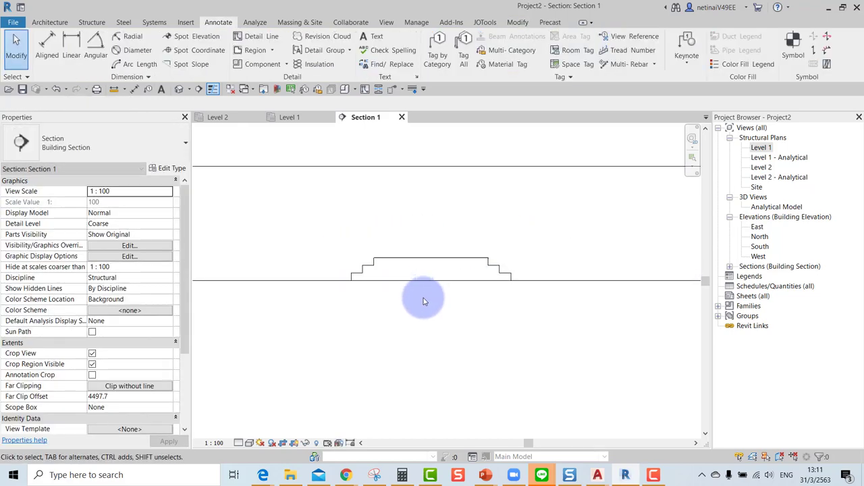
scroll(423, 301, down, 2)
scroll(402, 291, down, 2)
scroll(378, 223, up, 2)
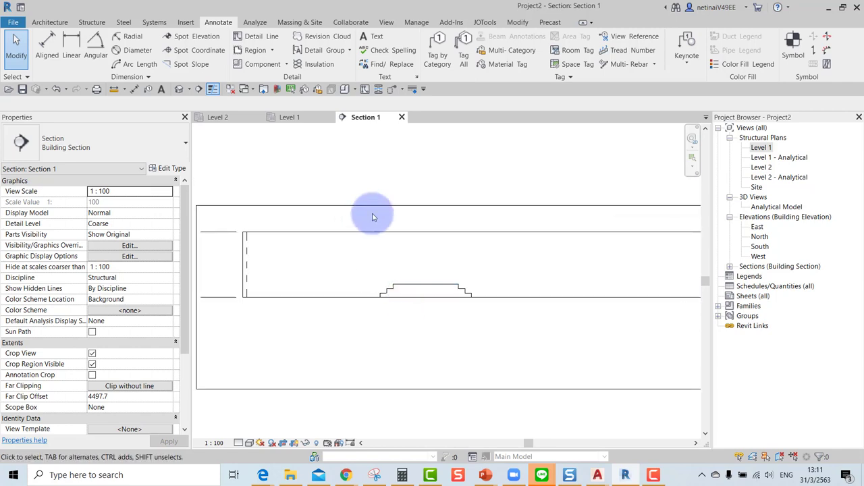
scroll(381, 283, up, 2)
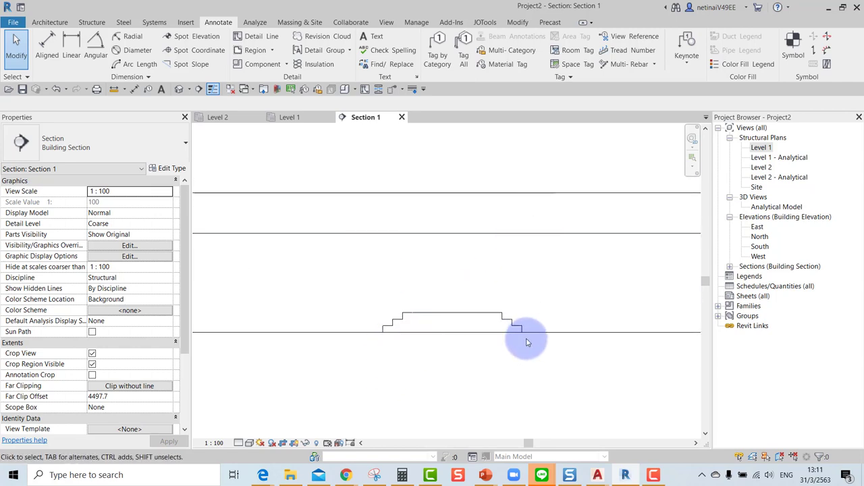
scroll(382, 284, up, 1)
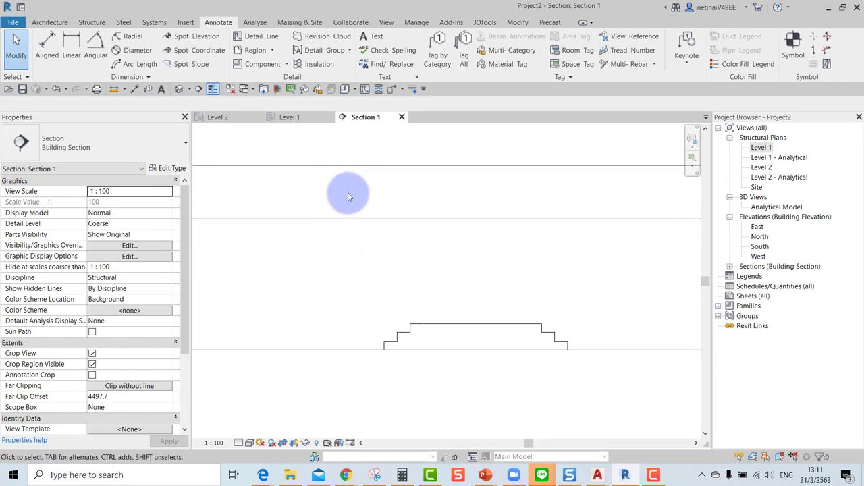
key(p)
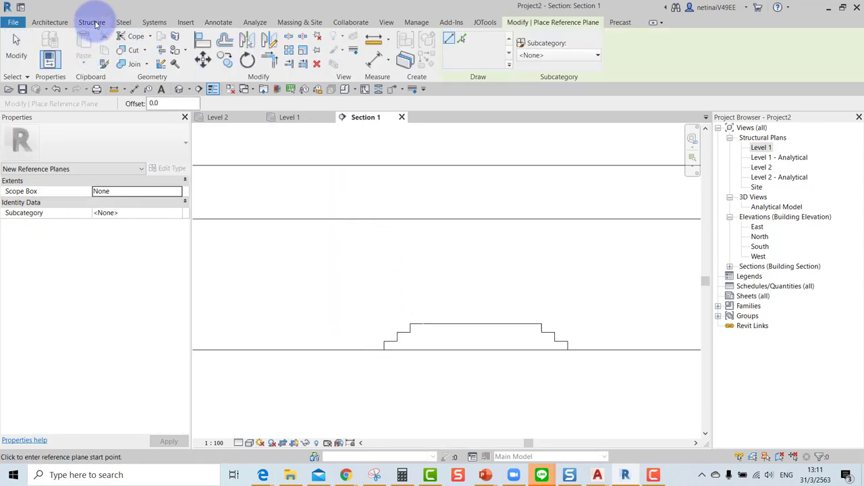
Draw vertical reference planes at the left and right outer ends of the stepped profile
click(95, 25)
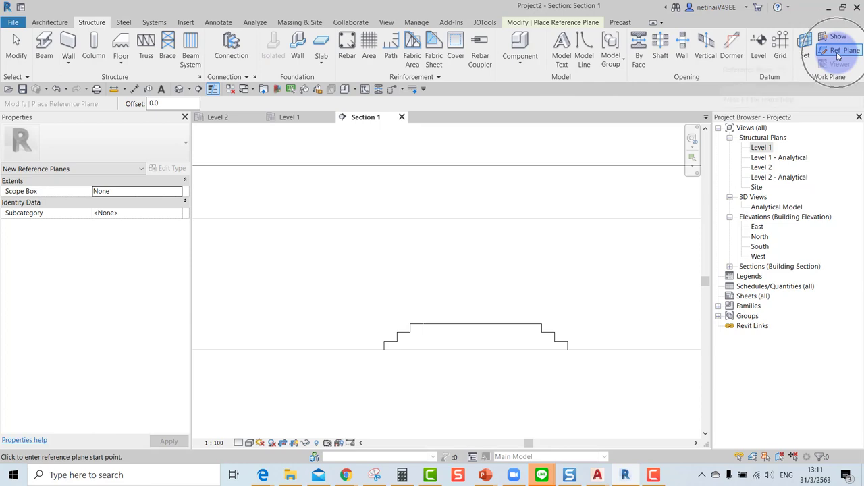
click(383, 349)
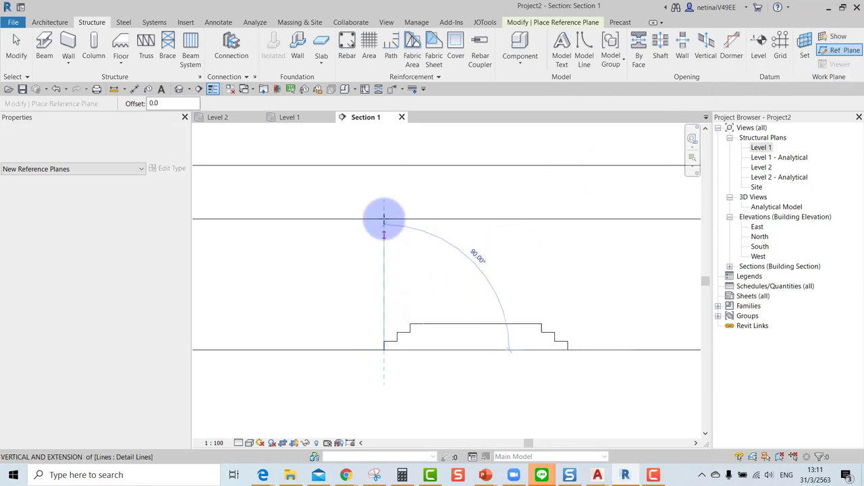
click(384, 184)
click(568, 349)
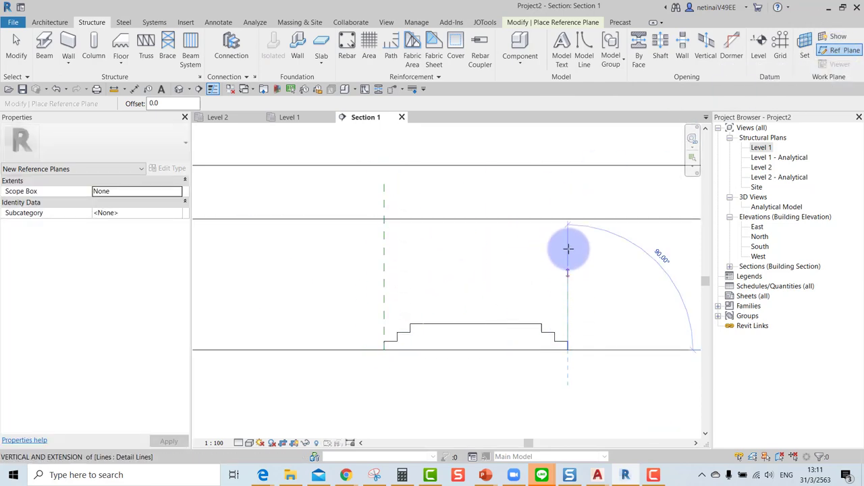
click(568, 185)
key(Escape)
click(423, 196)
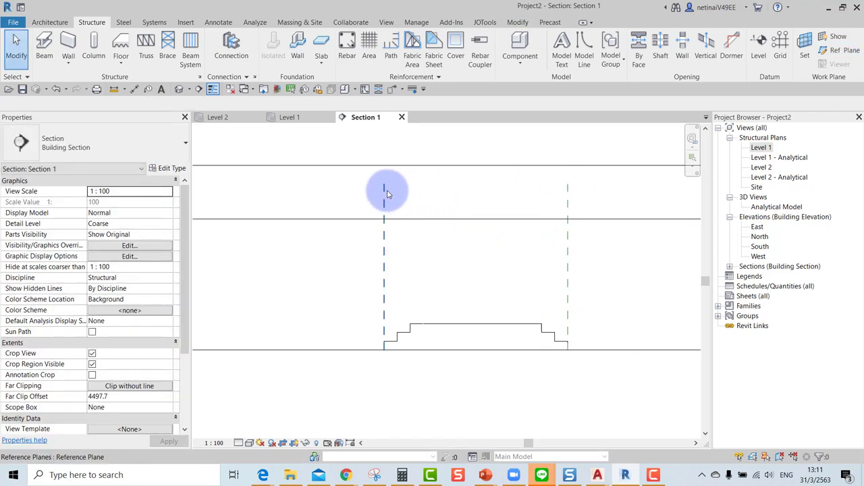
Extend the right reference plane down below the ground line
click(384, 193)
scroll(376, 350, up, 3)
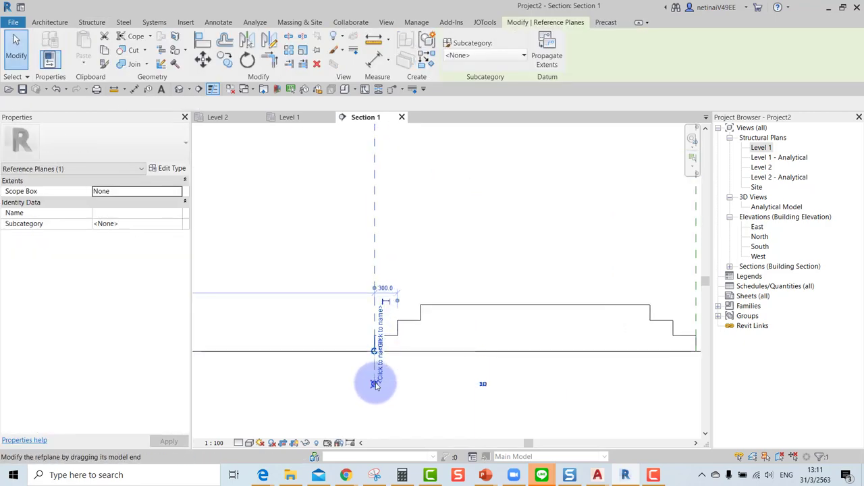
scroll(375, 385, down, 3)
key(Escape)
click(560, 193)
drag(560, 354, 560, 380)
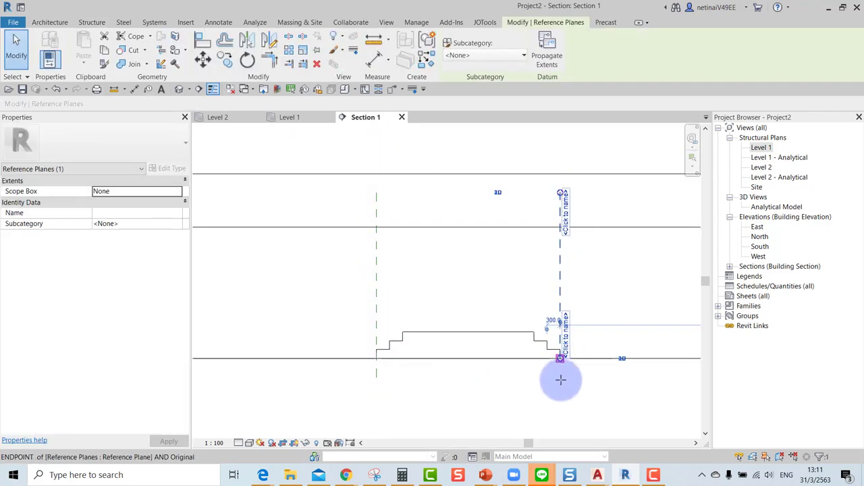
key(Escape)
scroll(448, 303, up, 2)
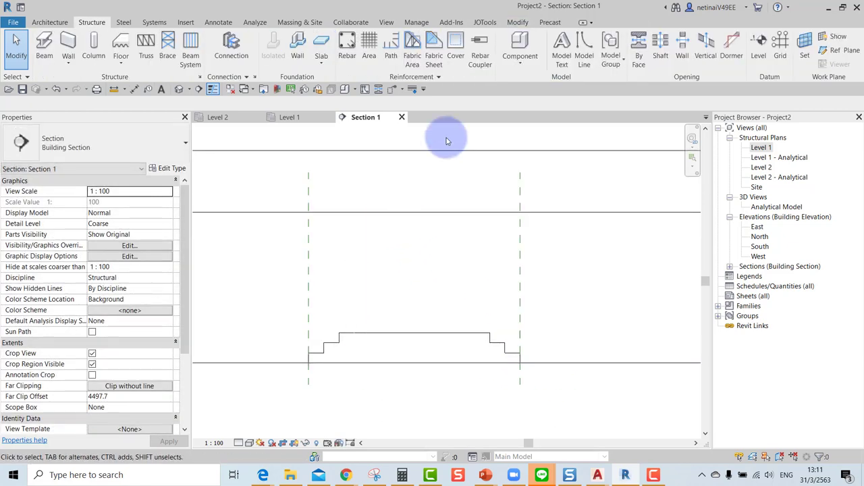
click(518, 23)
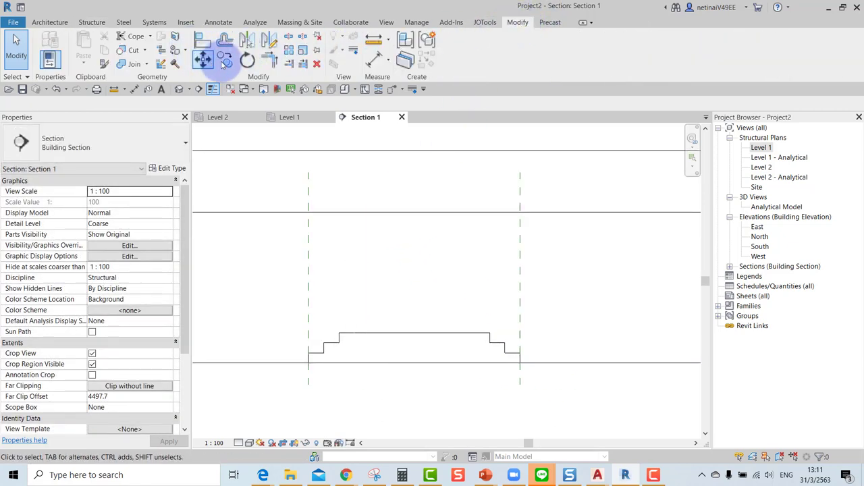
Split the wall at both reference planes, isolating a 4900 middle wall segment
click(289, 36)
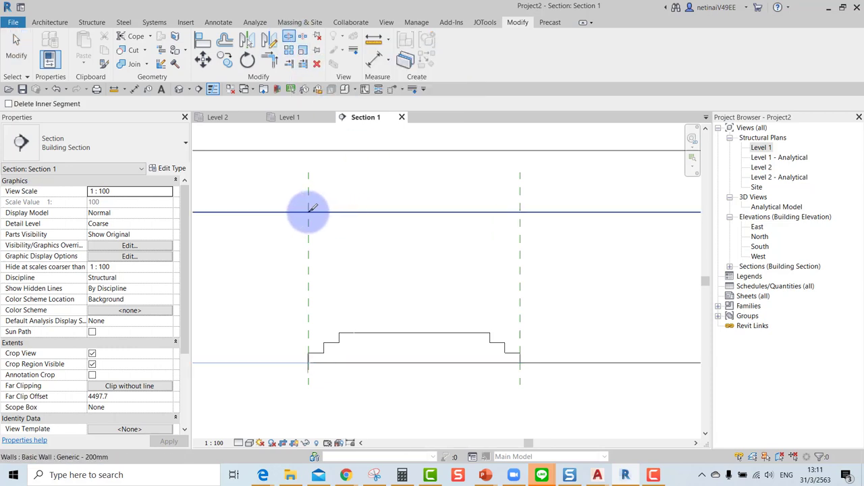
click(289, 211)
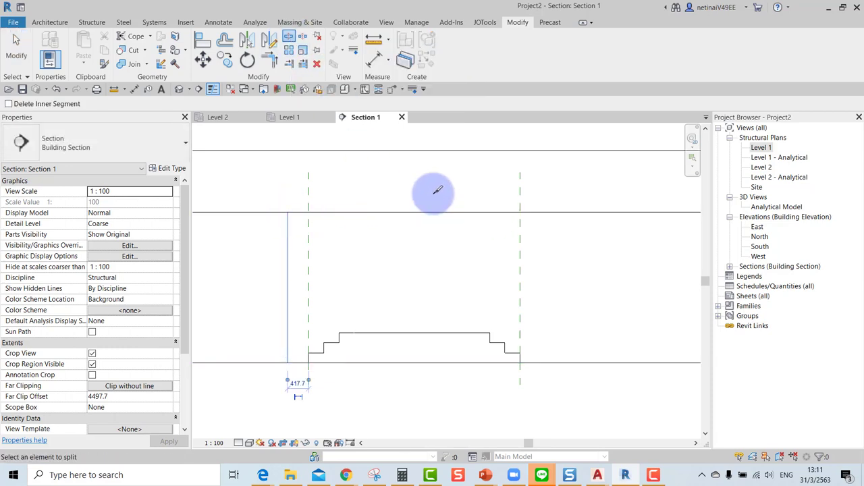
click(534, 214)
key(Escape)
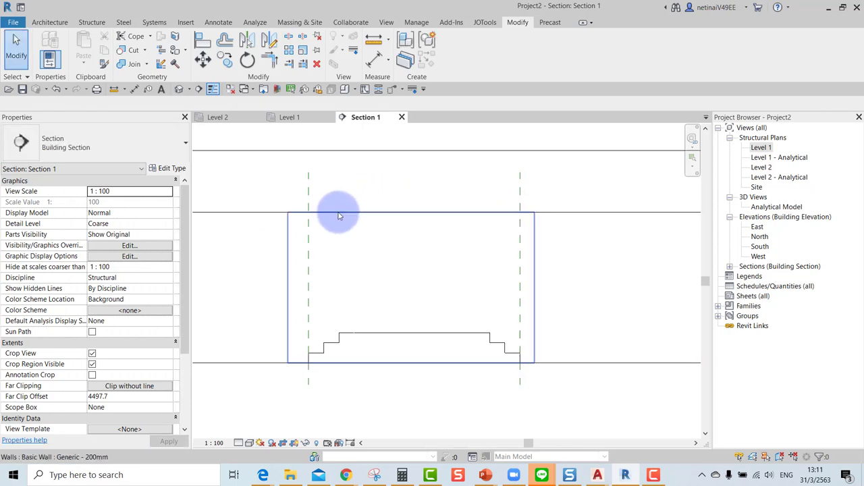
click(293, 276)
scroll(301, 281, up, 2)
key(Escape)
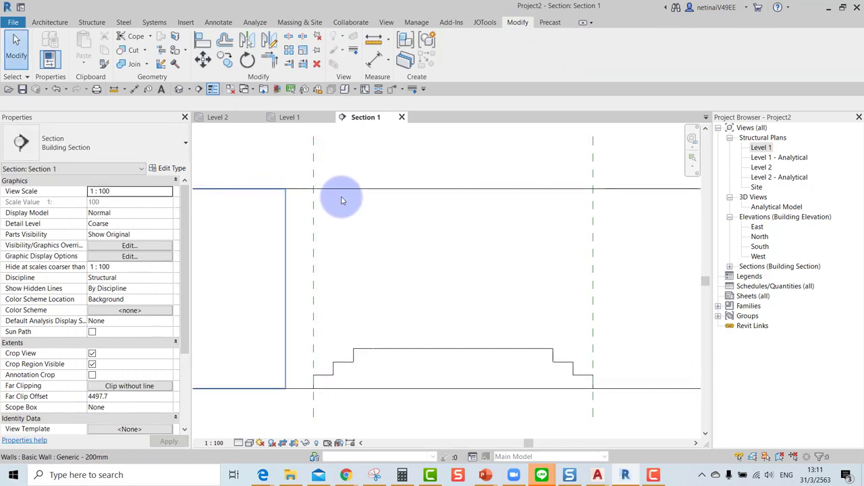
click(379, 222)
scroll(379, 222, down, 2)
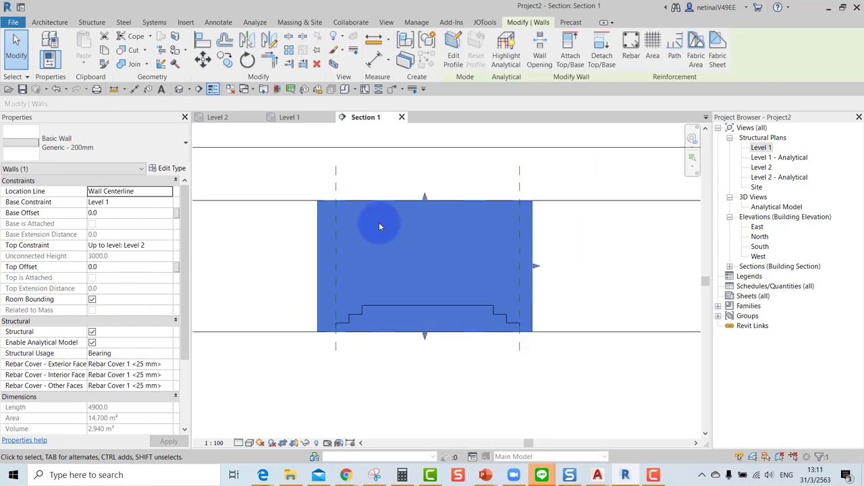
click(289, 118)
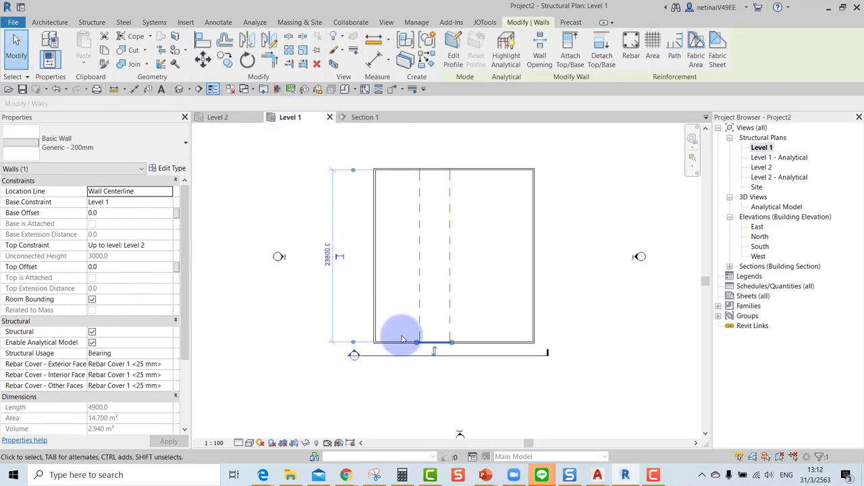
In the Level 1 plan, stretch the wall end to the dashed reference line
scroll(401, 338, up, 2)
scroll(418, 349, up, 2)
scroll(417, 351, up, 2)
drag(425, 331, 499, 357)
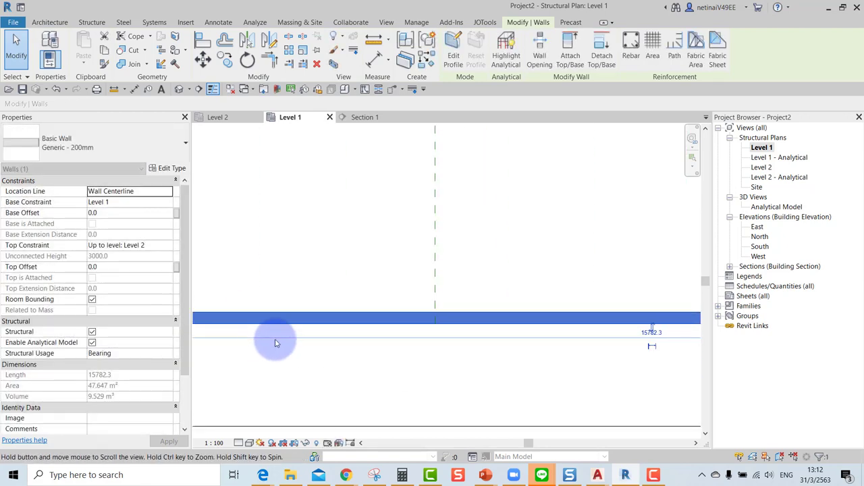
middle_drag(275, 343, 463, 315)
scroll(463, 315, down, 3)
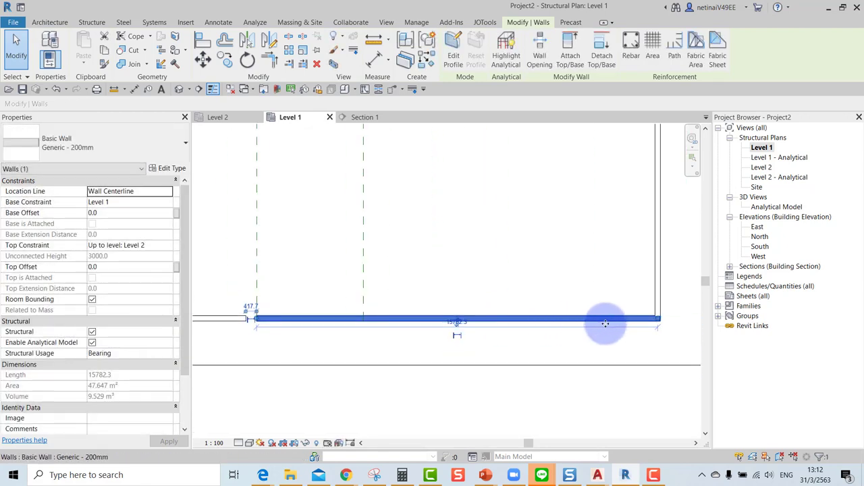
click(380, 323)
scroll(363, 312, up, 2)
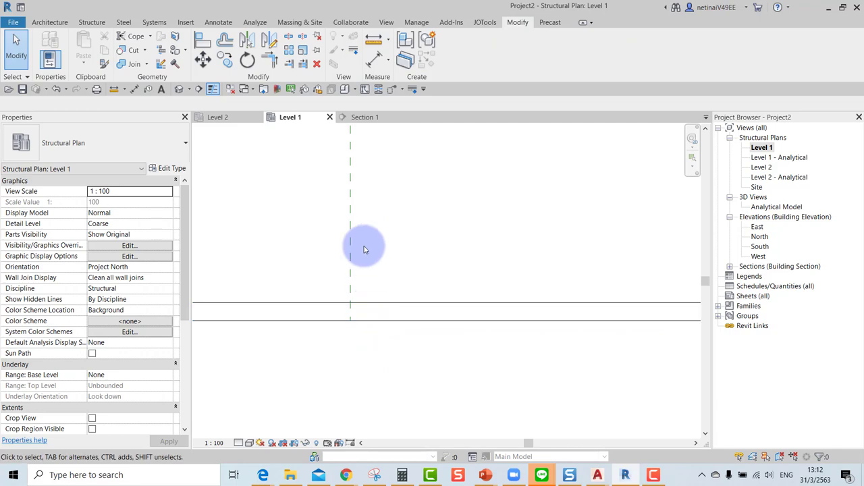
Split the wall at the grid line and select the 4200 piece left of it
click(289, 37)
click(351, 302)
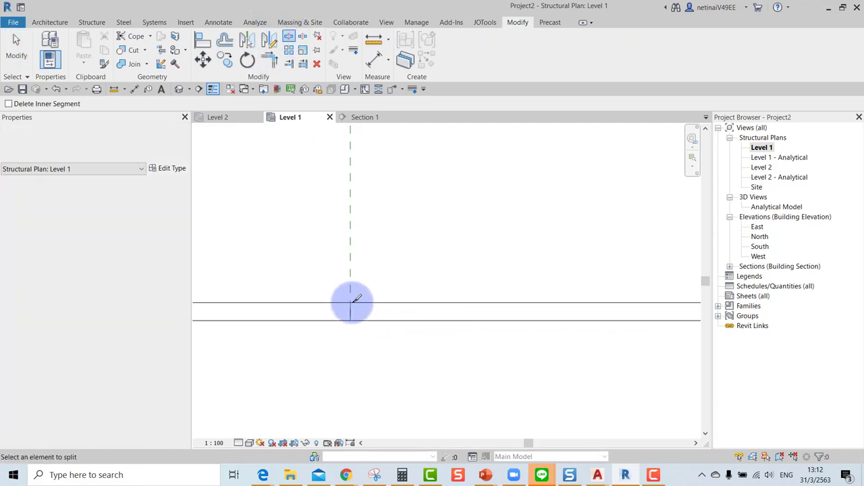
key(Escape)
click(314, 309)
scroll(560, 240, down, 2)
scroll(560, 240, down, 2)
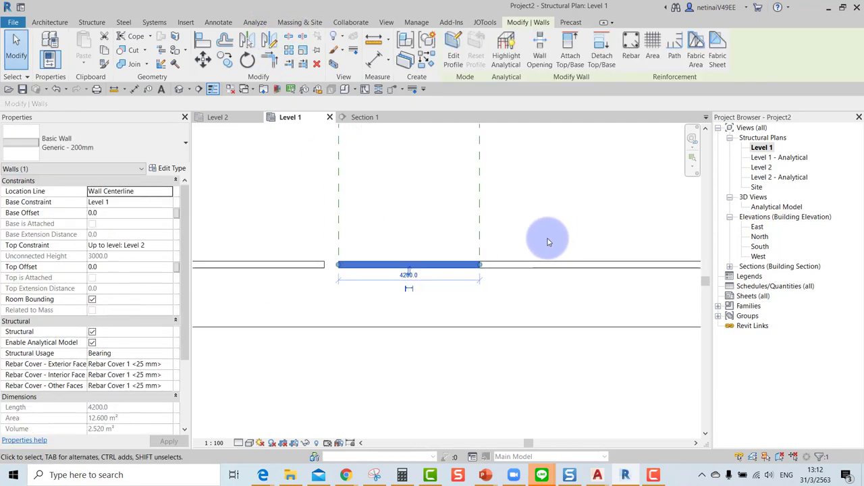
click(314, 260)
click(364, 117)
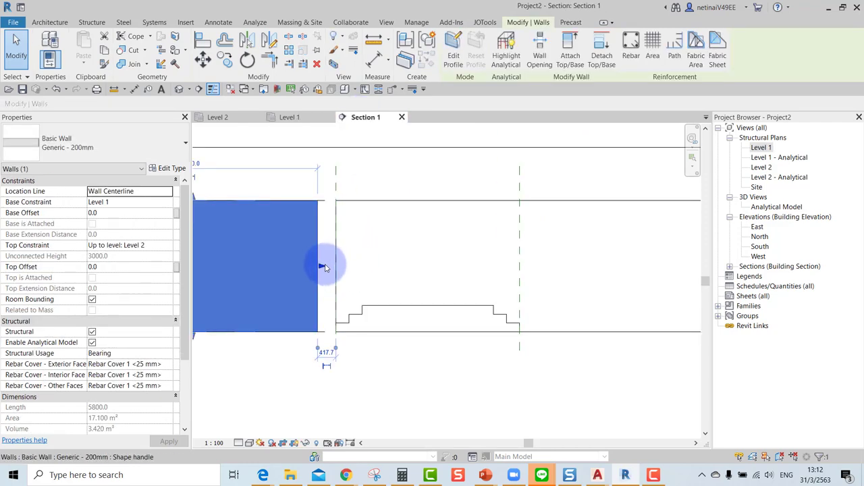
Select the 4200 wall in the Section 1 view
click(387, 209)
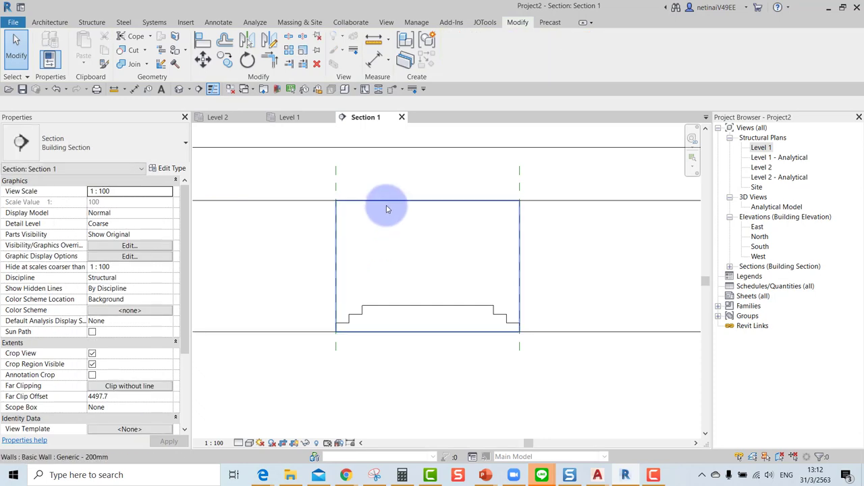
click(396, 331)
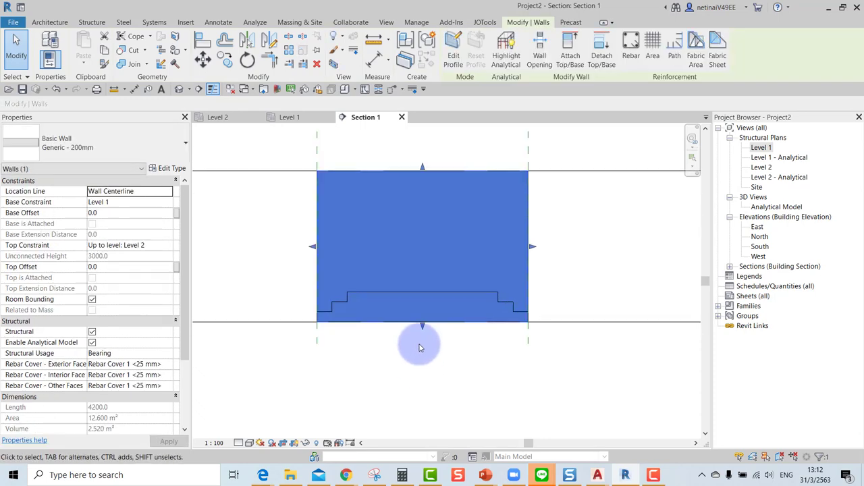
click(419, 173)
click(419, 173)
scroll(602, 231, down, 2)
click(591, 345)
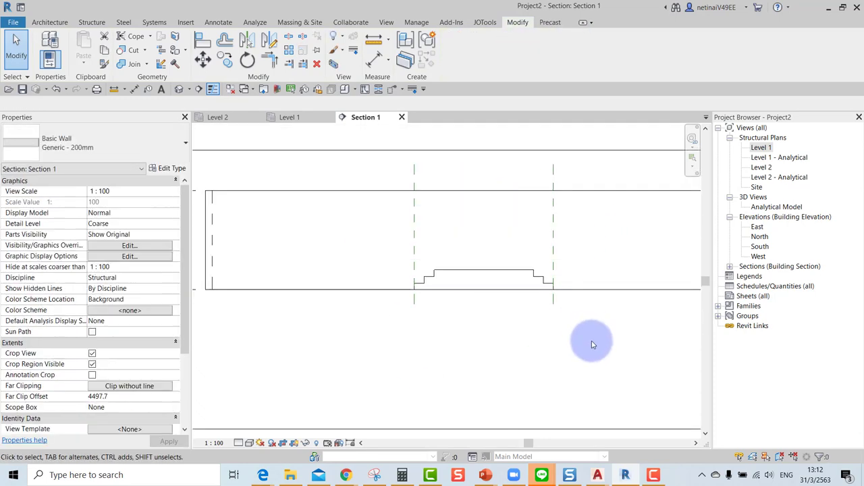
middle_drag(591, 345, 489, 368)
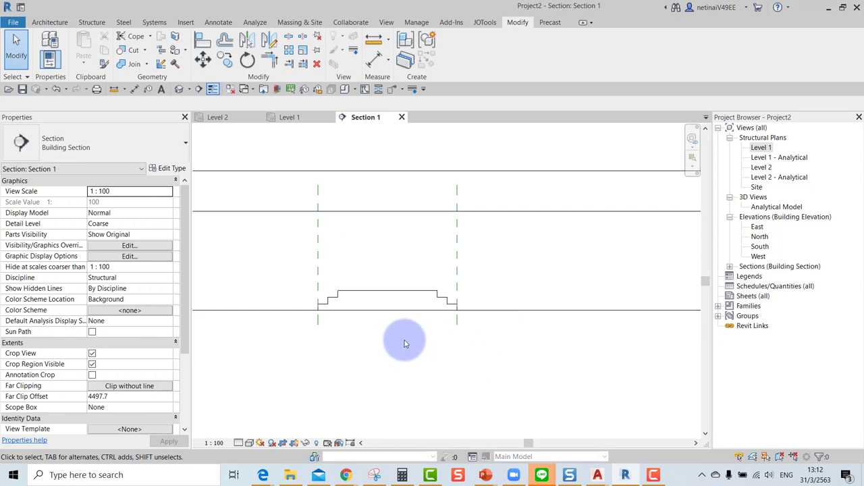
scroll(363, 215, up, 1)
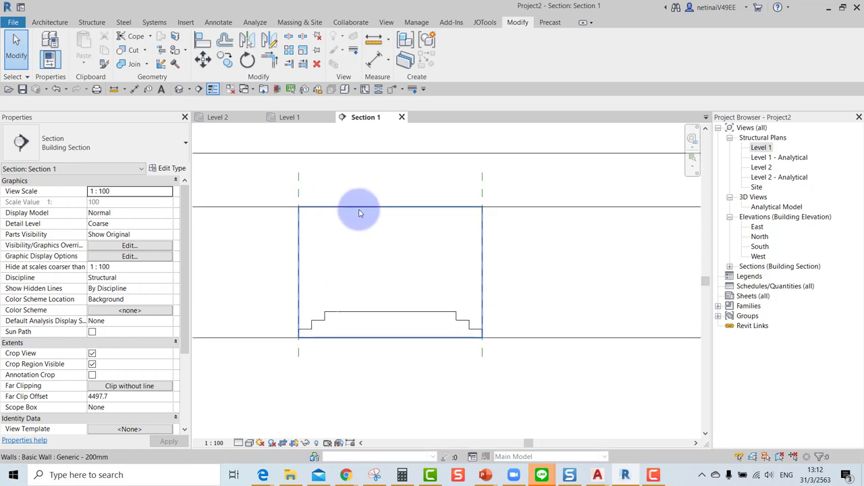
click(360, 214)
scroll(309, 341, up, 2)
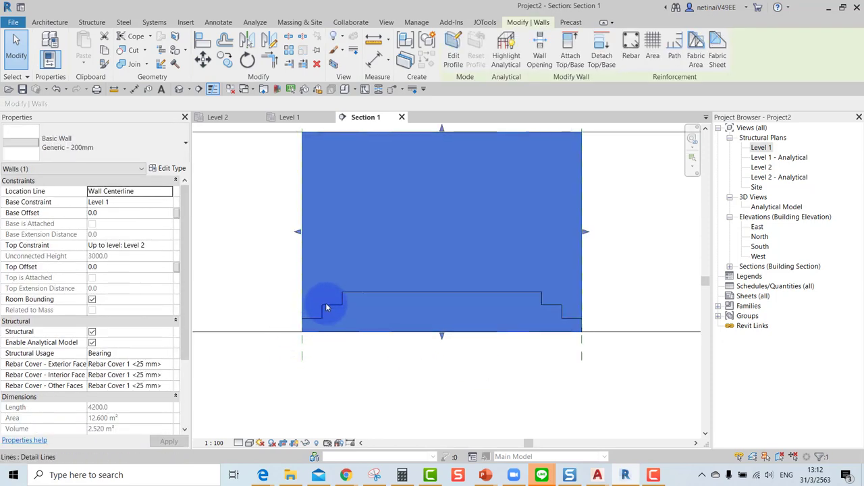
Edit the wall profile and pick the stepped foundation outline as sketch lines
click(453, 57)
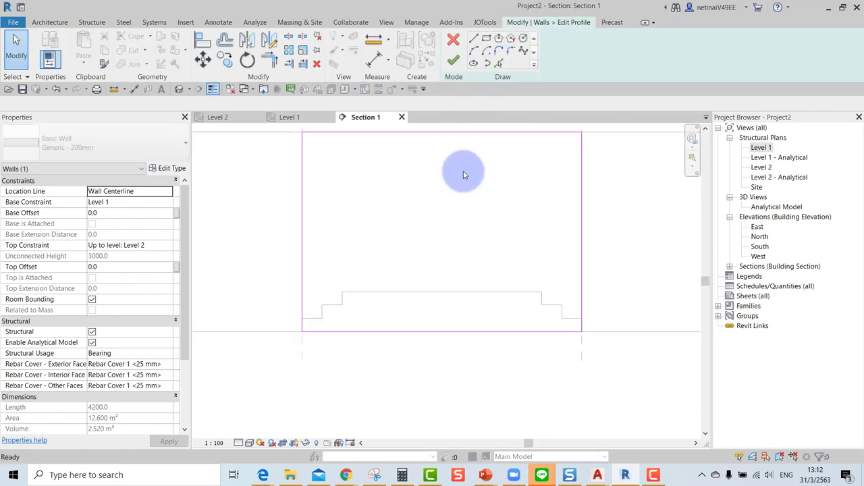
click(500, 65)
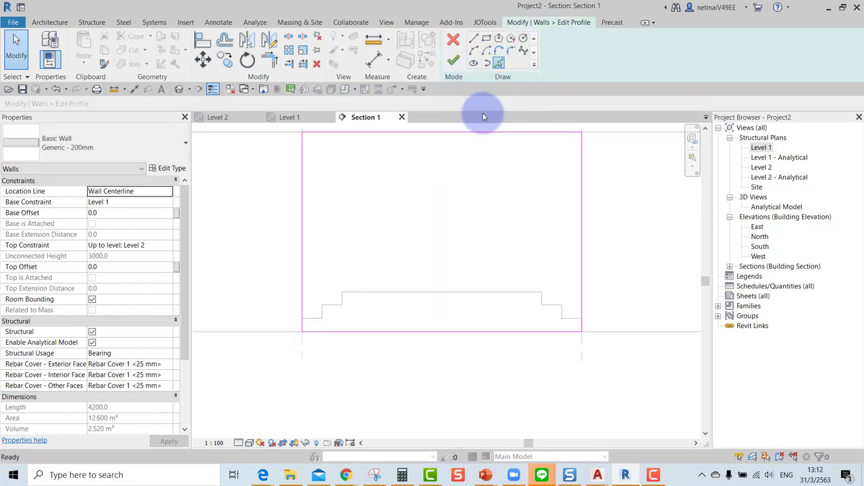
click(419, 295)
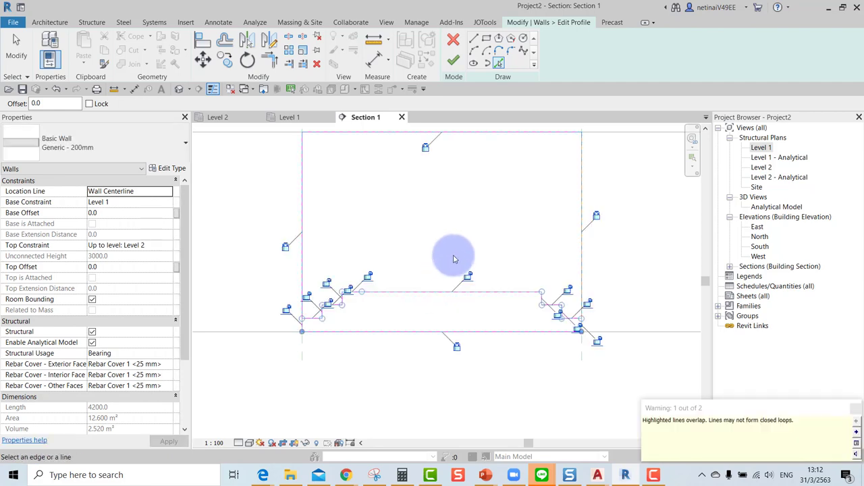
click(16, 42)
scroll(386, 241, up, 2)
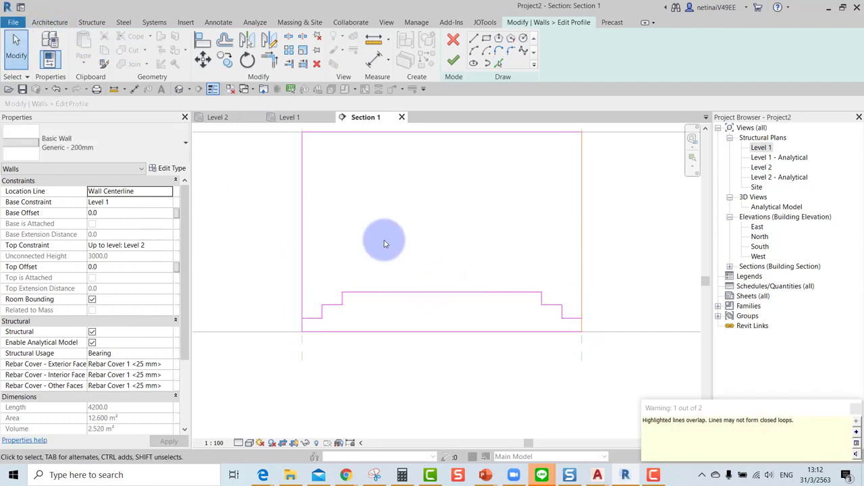
scroll(382, 241, up, 1)
scroll(306, 297, up, 2)
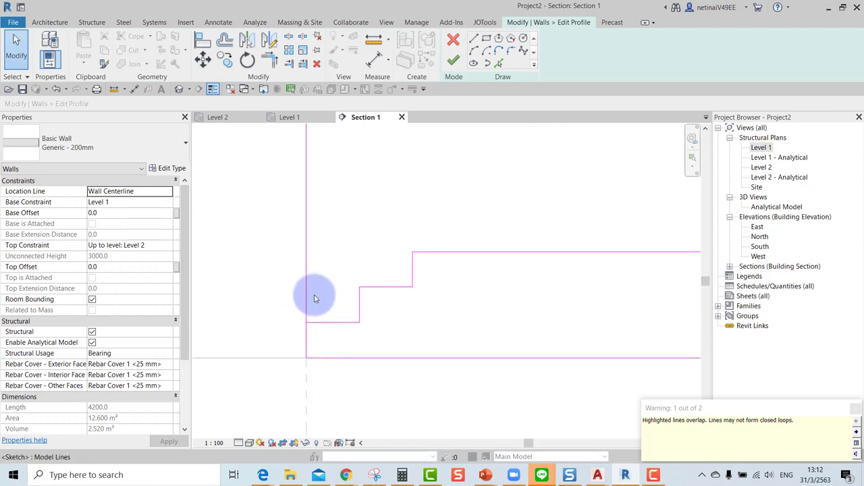
Trim the profile sketch to corners at its left and right ends
click(271, 63)
click(307, 295)
click(329, 322)
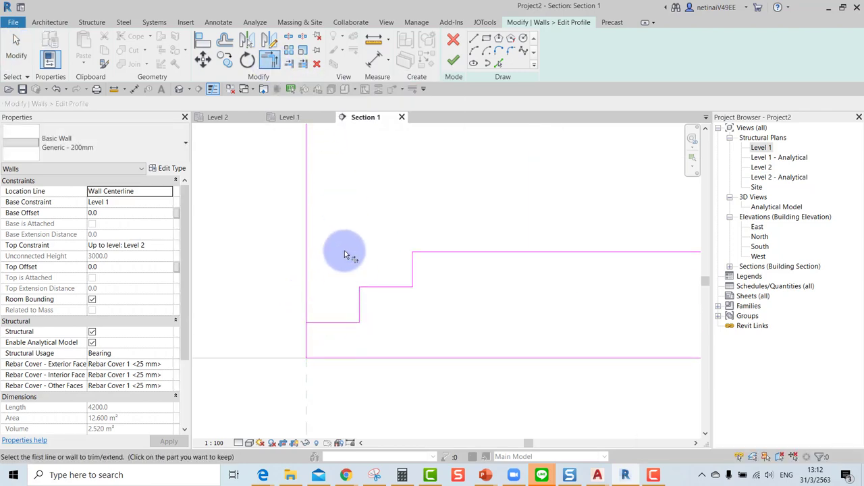
scroll(498, 232, down, 2)
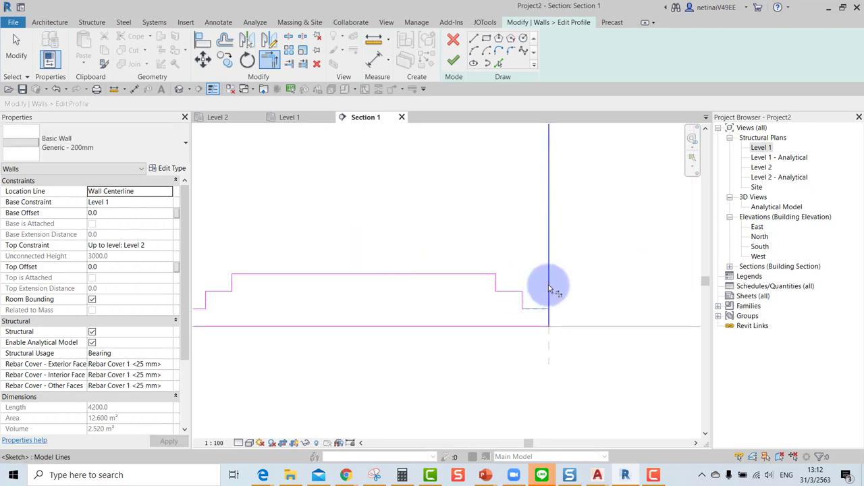
click(549, 289)
click(22, 50)
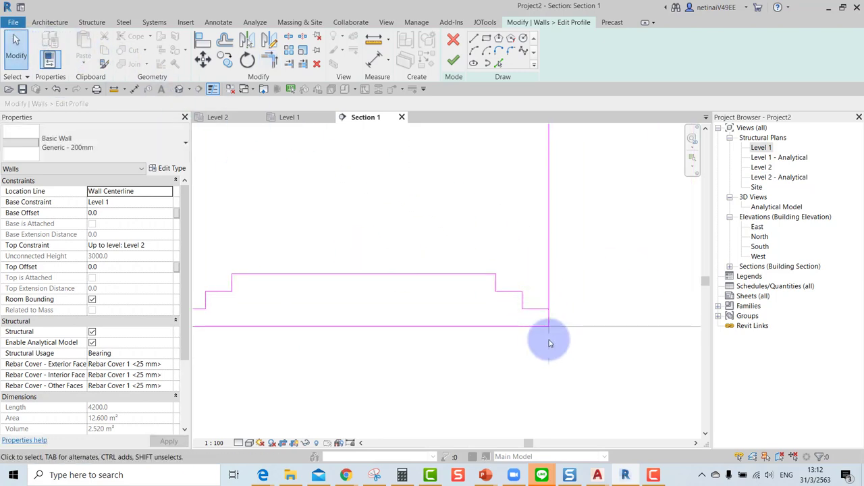
Delete the leftover right sketch segment and finish the wall profile edit
scroll(551, 324, up, 3)
click(548, 305)
key(Delete)
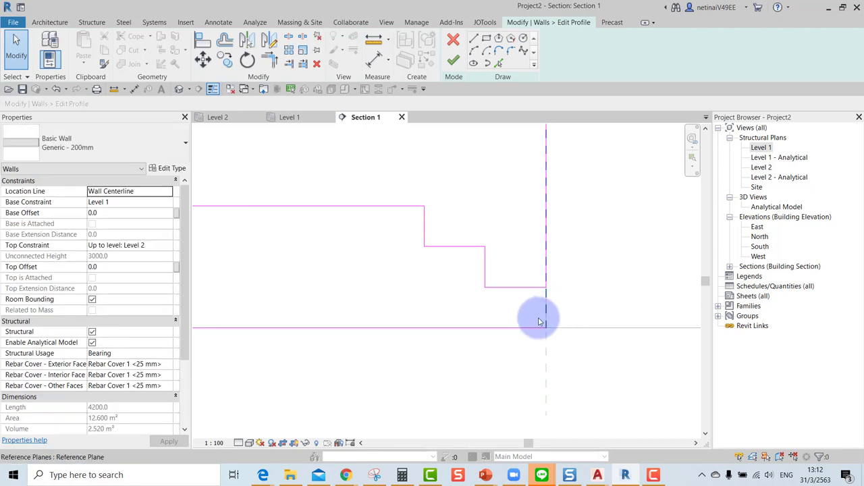
scroll(629, 318, down, 3)
scroll(231, 313, up, 1)
scroll(225, 313, up, 2)
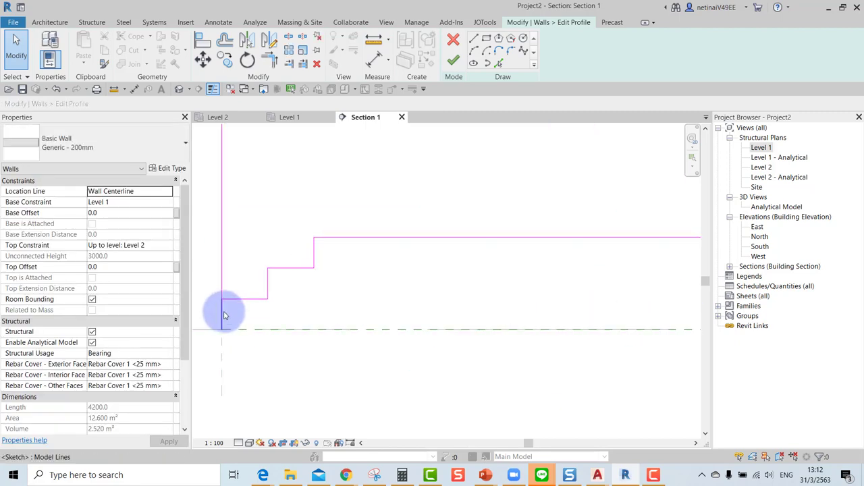
scroll(341, 326, down, 3)
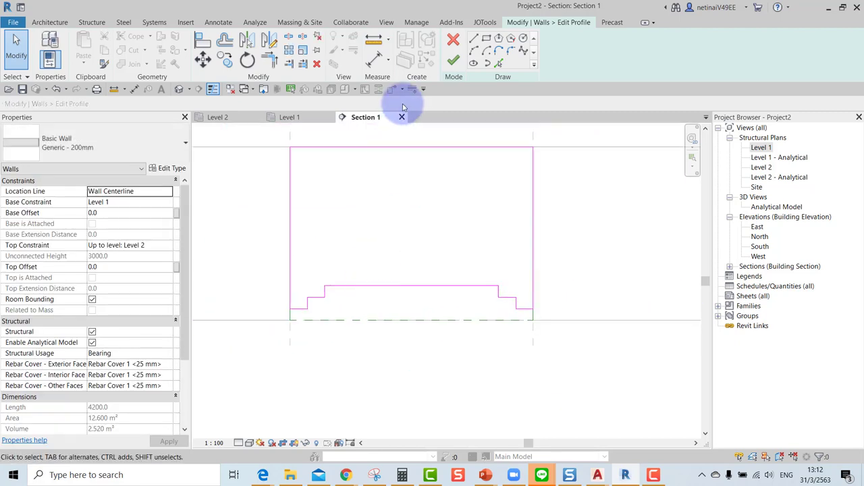
click(451, 67)
Open the default 3D view, orbit it, and switch the visual style to Hidden Line
click(449, 370)
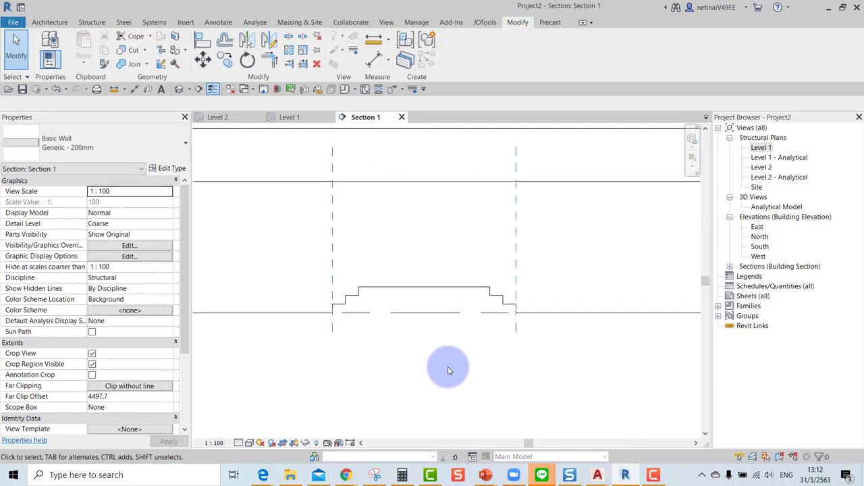
scroll(449, 370, down, 1)
click(179, 91)
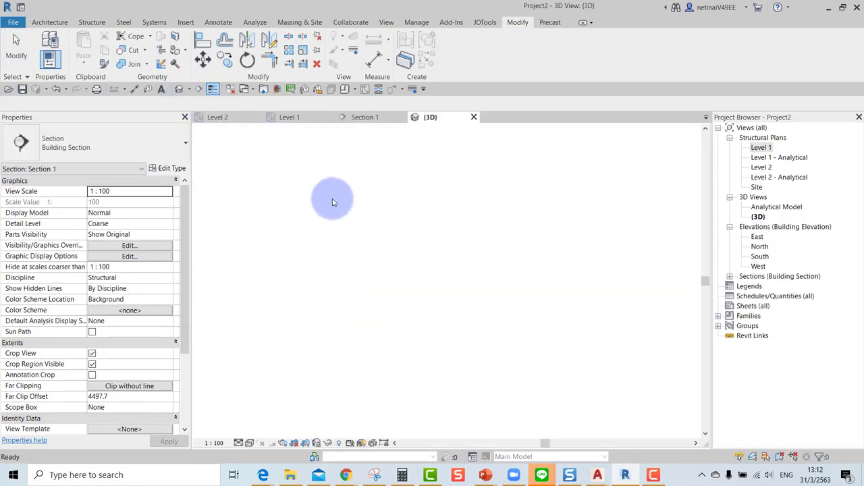
shift+middle_drag(405, 319, 585, 364)
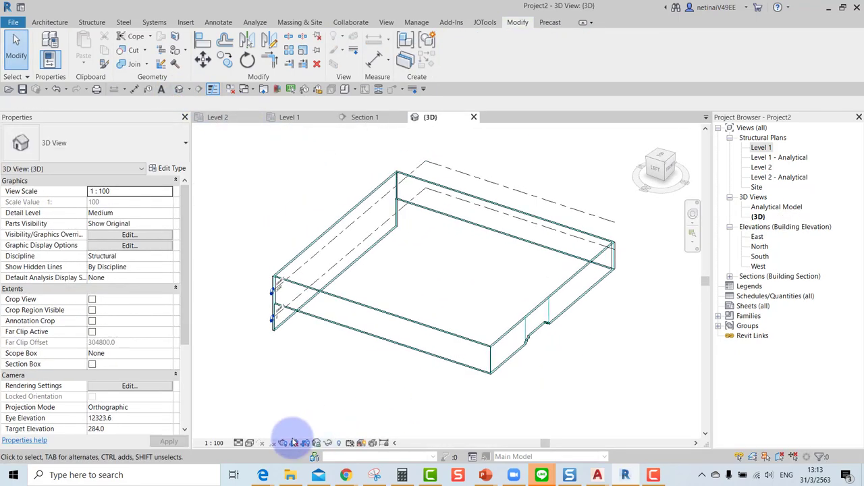
click(249, 444)
click(278, 386)
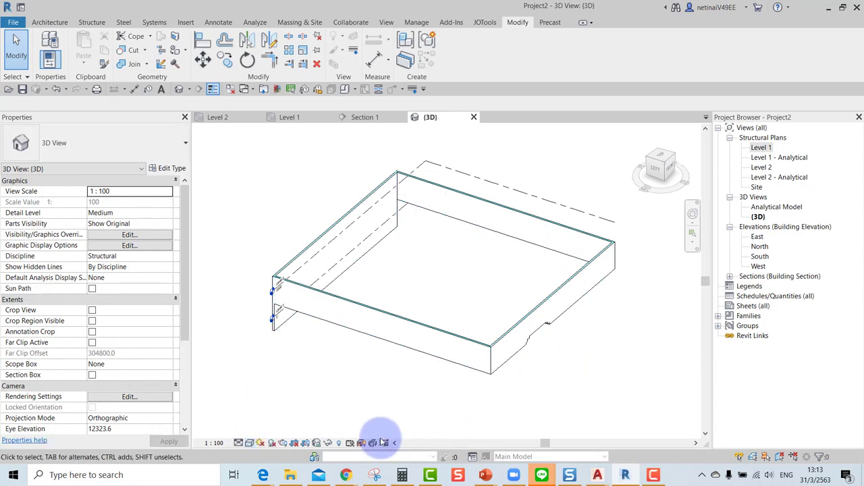
View the walls from above, check the front-left wall, recentre the model and go to the Structure tab
scroll(508, 329, up, 2)
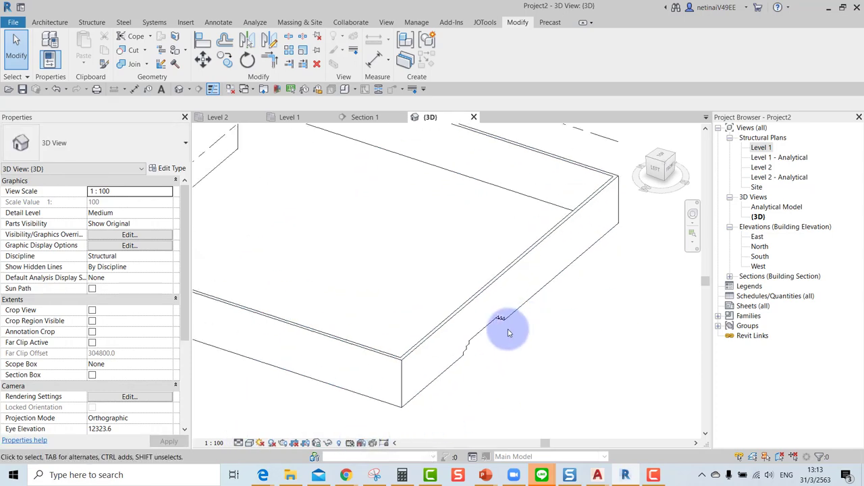
scroll(519, 372, up, 2)
scroll(511, 350, up, 2)
mouse_move(511, 349)
shift+middle_down()
mouse_move(509, 336)
mouse_move(392, 239)
mouse_move(434, 313)
mouse_move(545, 348)
mouse_move(521, 380)
mouse_move(588, 396)
mouse_move(479, 316)
shift+middle_up()
scroll(546, 347, down, 3)
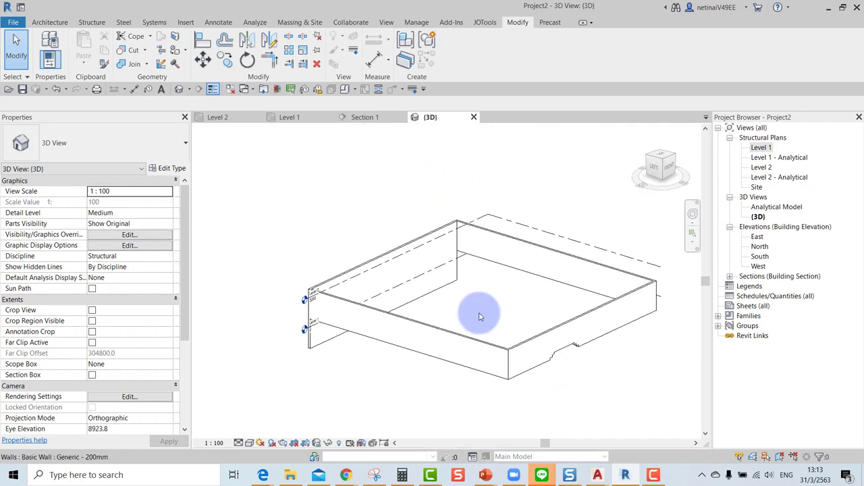
click(351, 295)
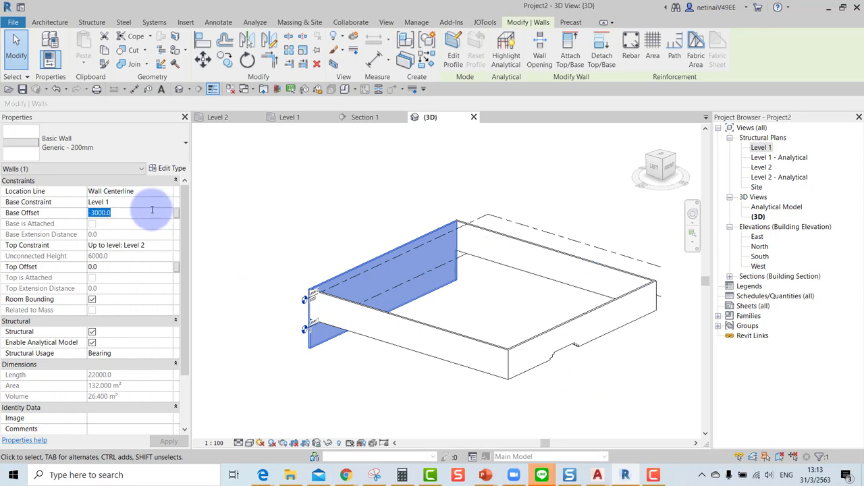
text(0)
click(501, 306)
middle_drag(501, 305, 440, 293)
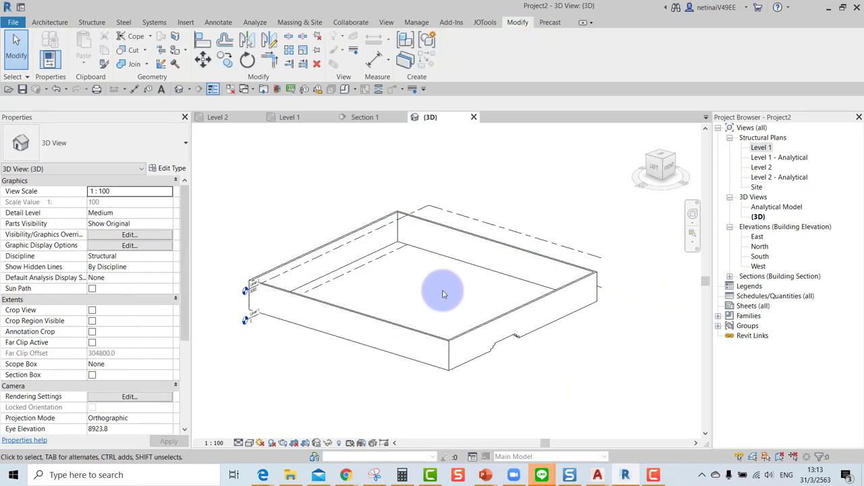
click(91, 22)
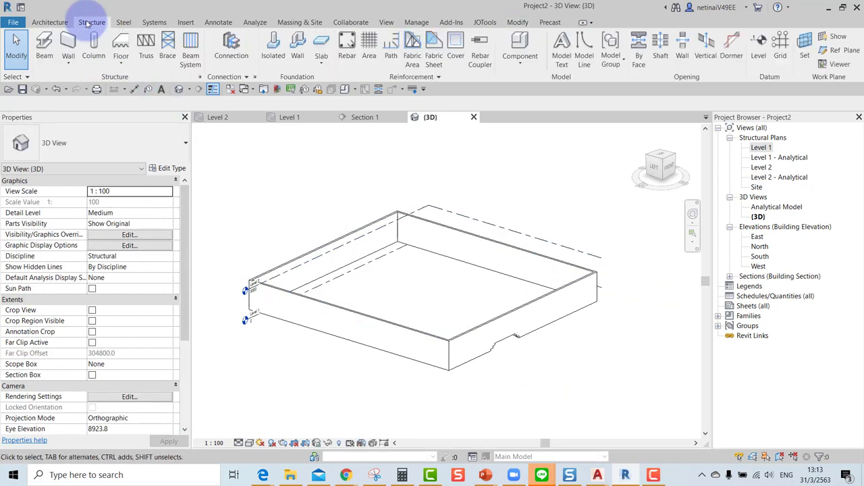
Place a Bearing Footing - 900 x 300 wall foundation under the whole chain of walls
click(298, 49)
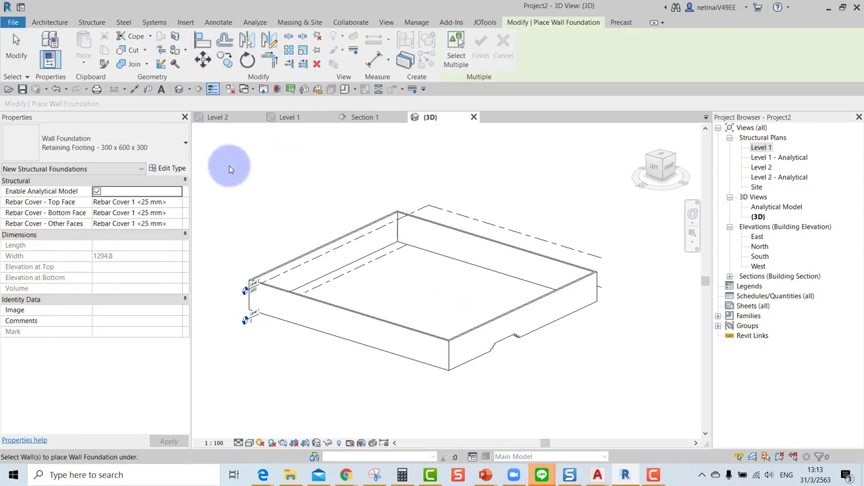
click(135, 146)
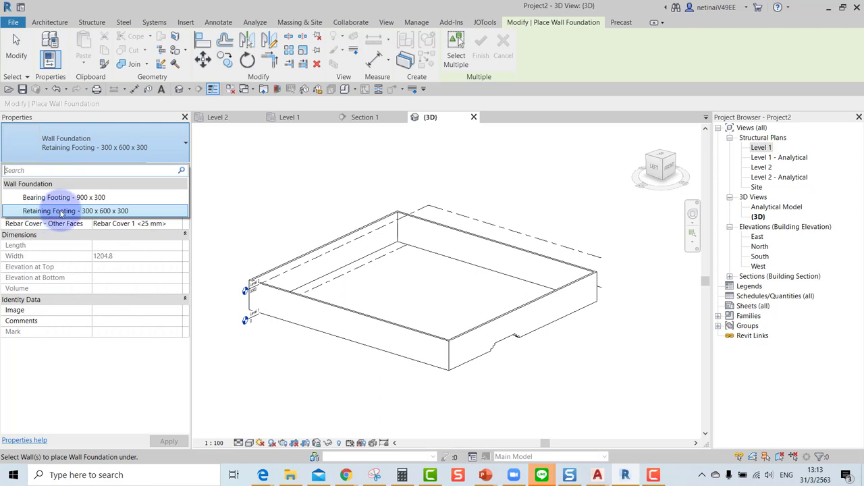
click(65, 197)
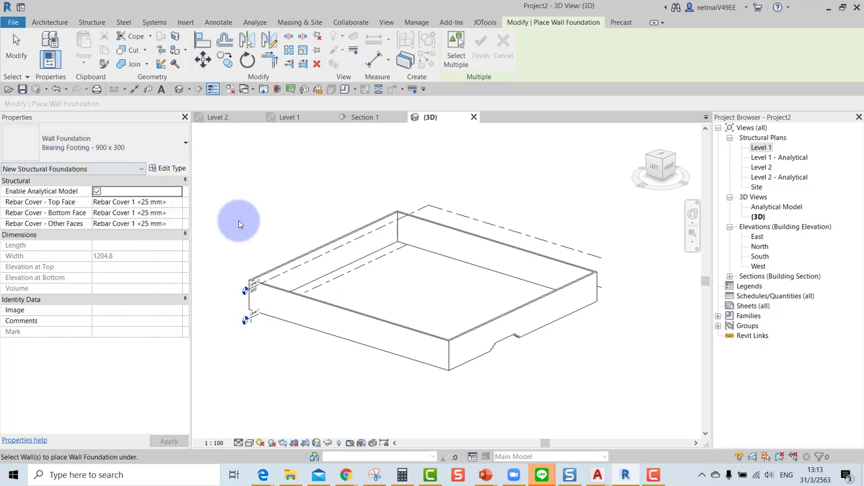
scroll(473, 369, up, 3)
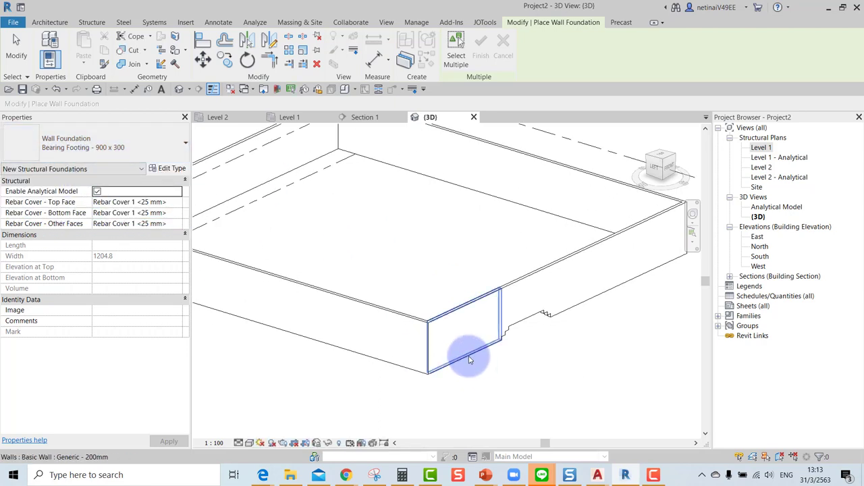
key(Tab)
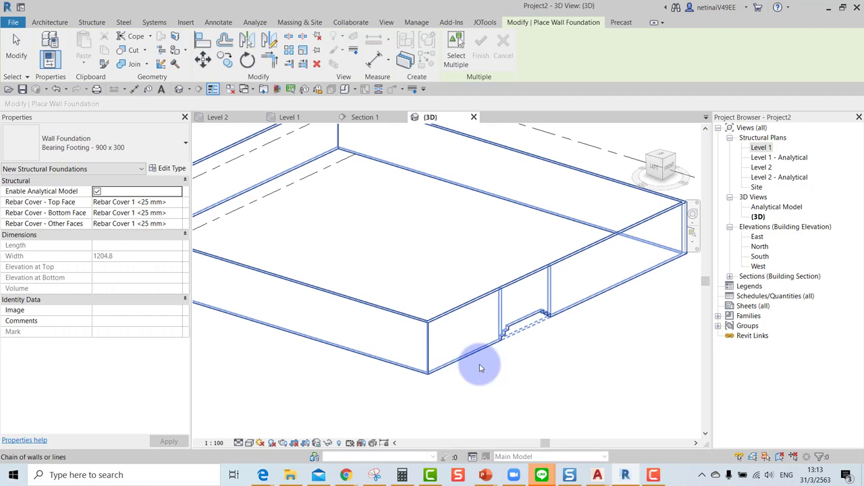
click(479, 368)
click(17, 51)
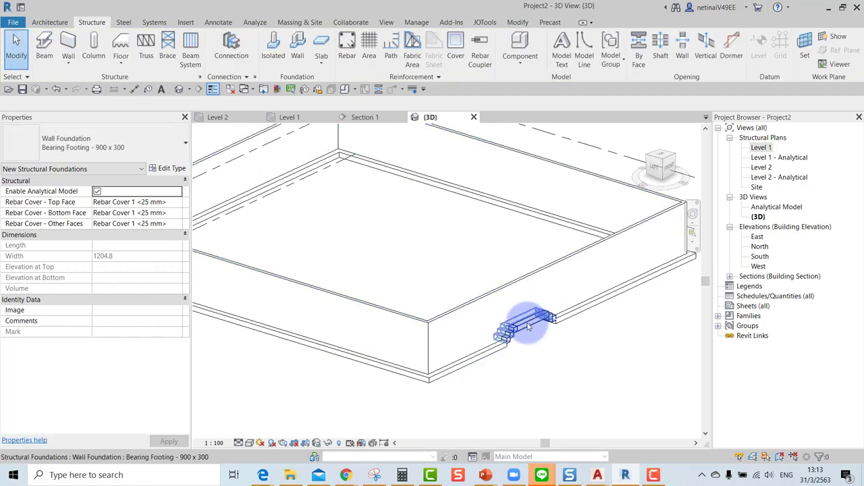
Orbit around the new wall foundation to inspect how it steps at the notch
scroll(521, 366, up, 3)
mouse_move(474, 335)
shift+middle_down()
mouse_move(555, 328)
mouse_move(536, 377)
mouse_move(450, 331)
mouse_move(414, 334)
shift+middle_up()
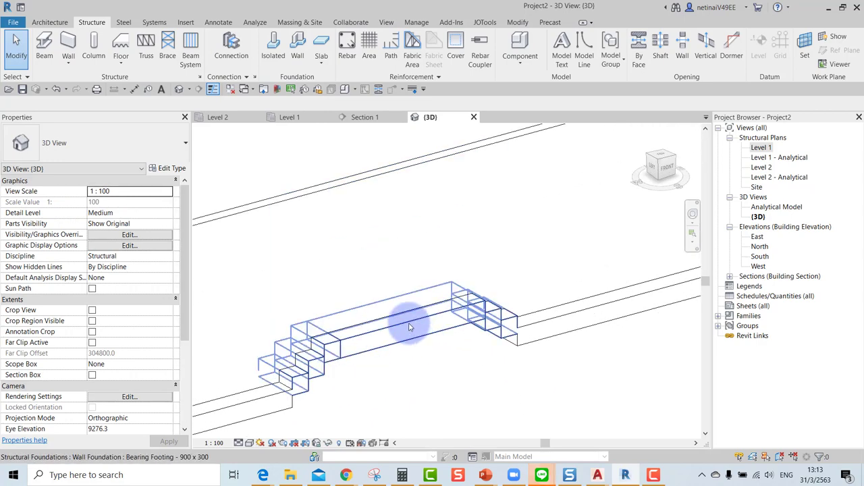
click(403, 322)
mouse_move(619, 363)
shift+middle_down()
mouse_move(614, 332)
mouse_move(512, 394)
mouse_move(453, 357)
mouse_move(448, 380)
mouse_move(466, 367)
mouse_move(509, 383)
mouse_move(462, 387)
mouse_move(479, 398)
mouse_move(514, 380)
mouse_move(562, 402)
mouse_move(479, 367)
mouse_move(472, 396)
mouse_move(358, 338)
shift+middle_up()
click(462, 386)
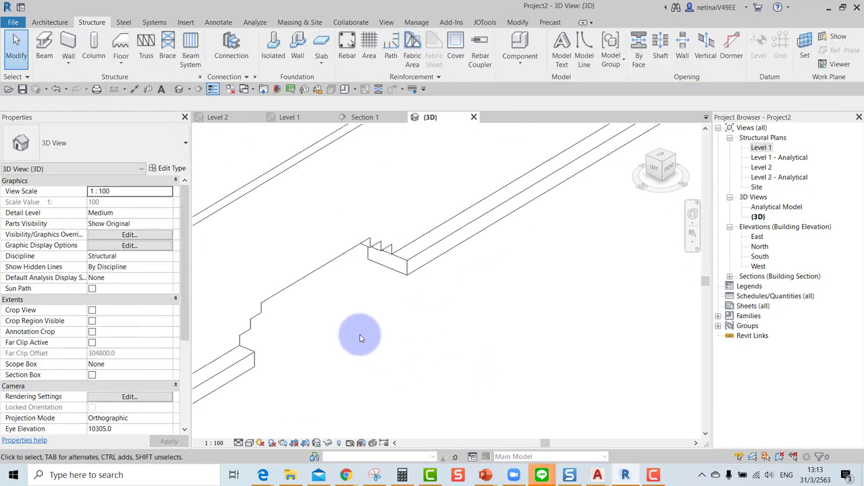
Create an in-place Structural Foundations model named 'Stepped…' and enter its editor
click(519, 65)
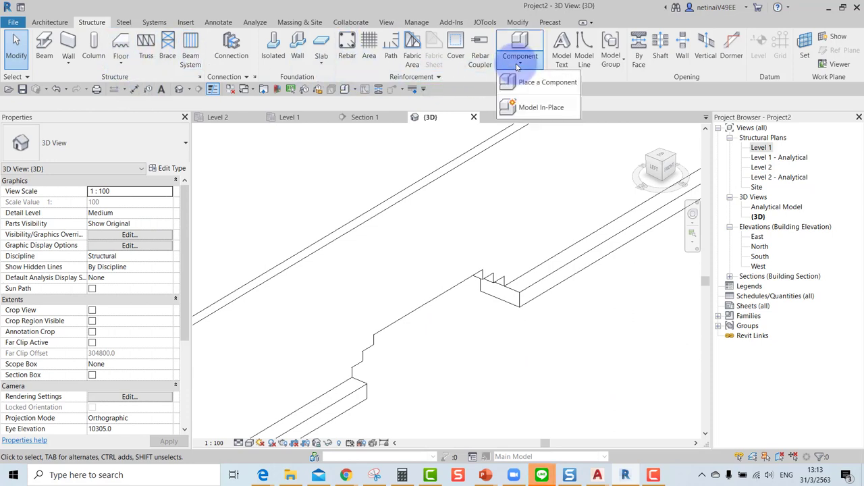
click(533, 108)
text(s)
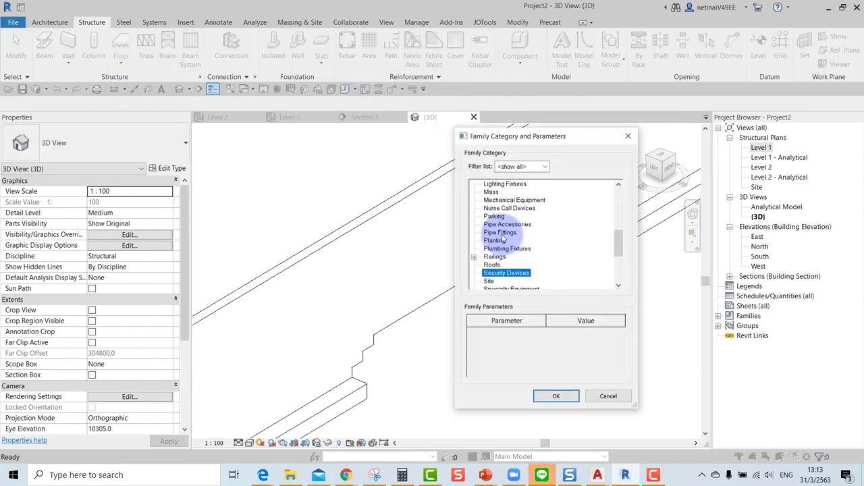
text(tr)
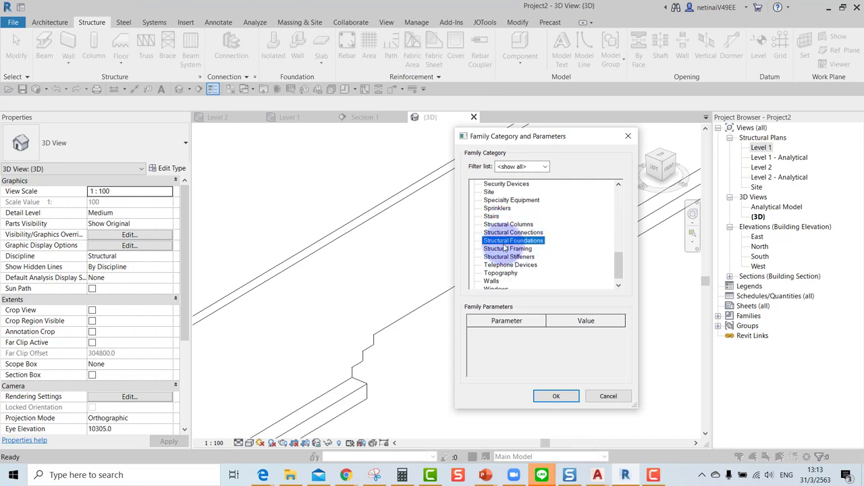
click(556, 396)
text(Stepped Footing)
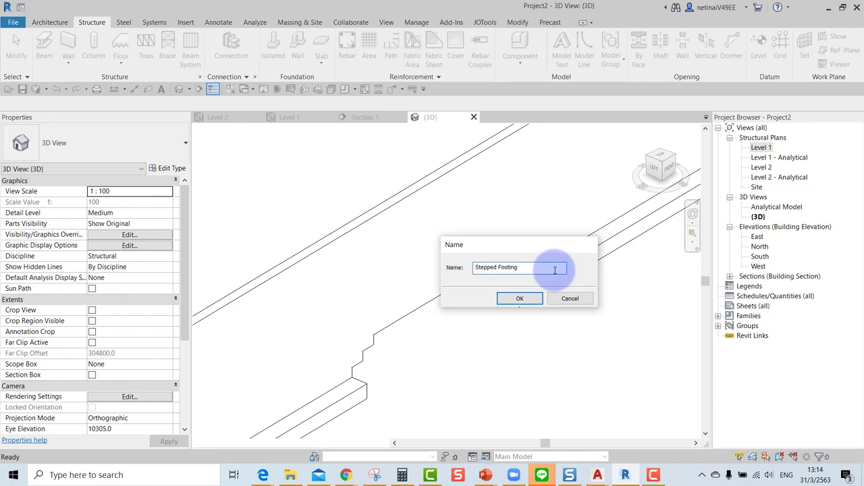
key(Return)
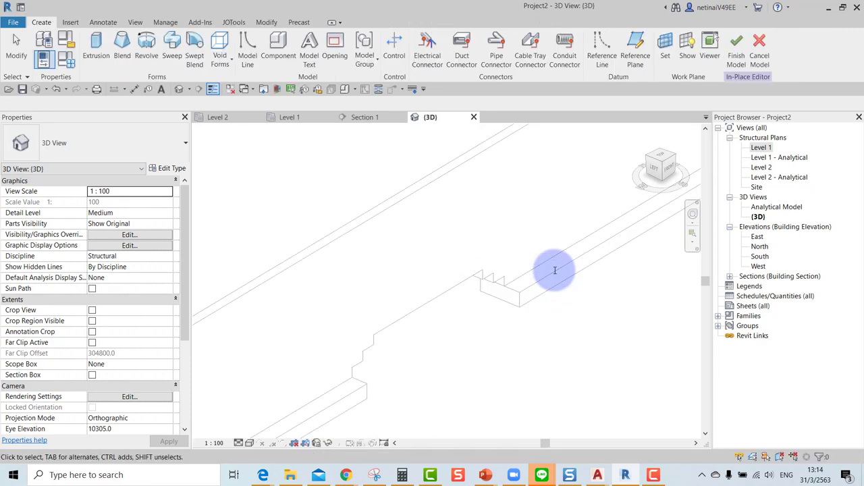
In the Section 1 view, start an extrusion sketched on the wall face as the work plane
click(373, 120)
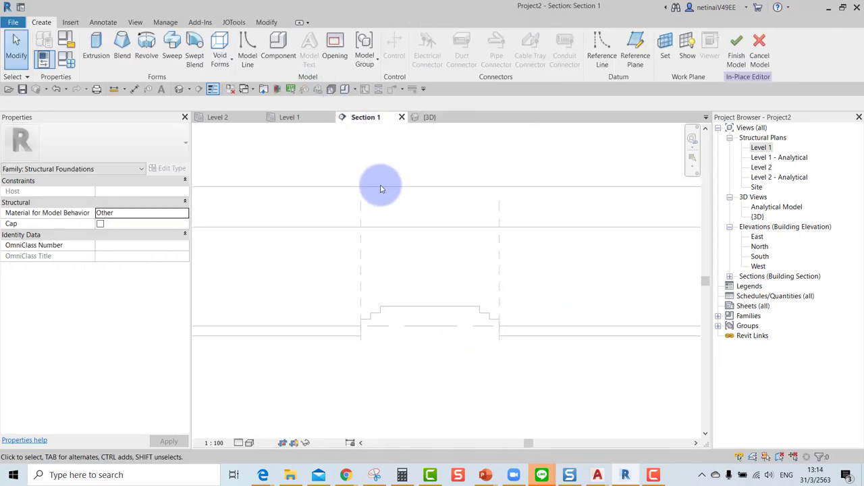
scroll(410, 318, up, 2)
scroll(409, 318, up, 1)
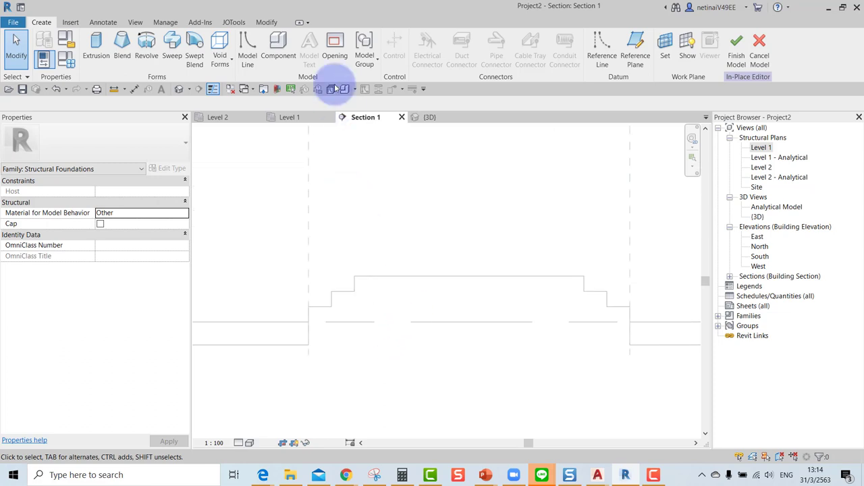
click(97, 58)
drag(564, 186, 419, 145)
click(405, 295)
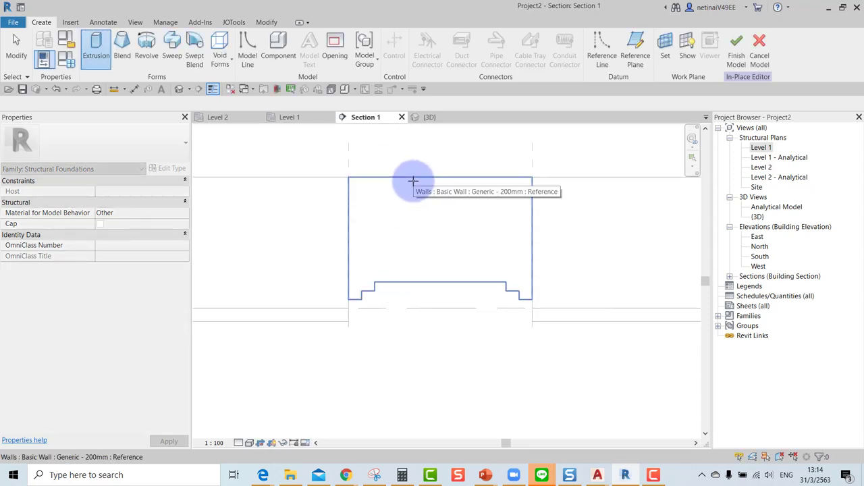
click(414, 181)
Sketch the left steps of the profile: treads, rises and the long 3000 top edge
scroll(411, 193, up, 1)
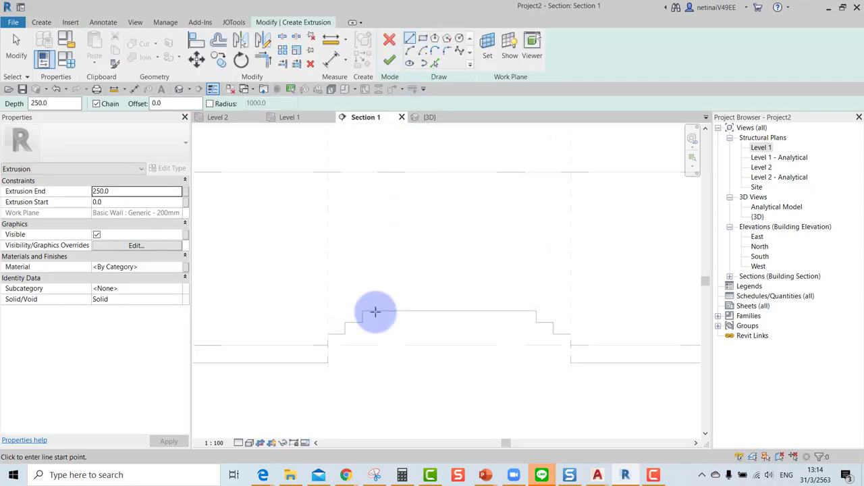
scroll(324, 343, up, 2)
scroll(303, 341, up, 2)
click(303, 312)
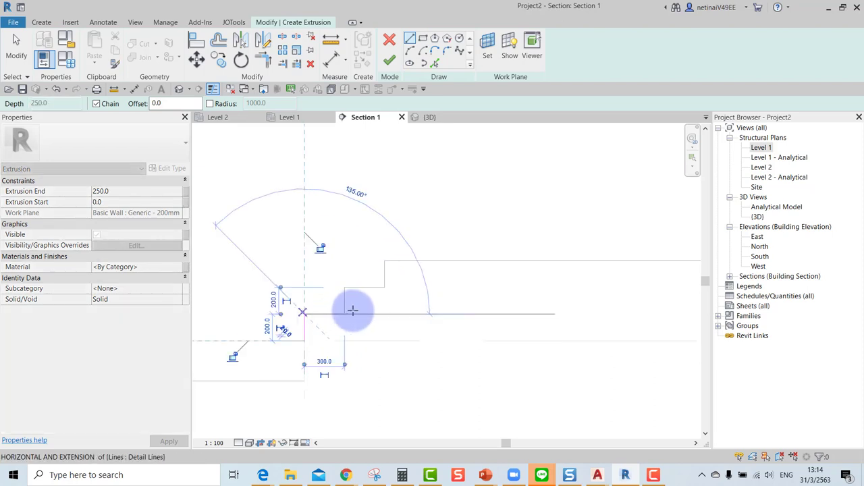
click(344, 314)
click(344, 287)
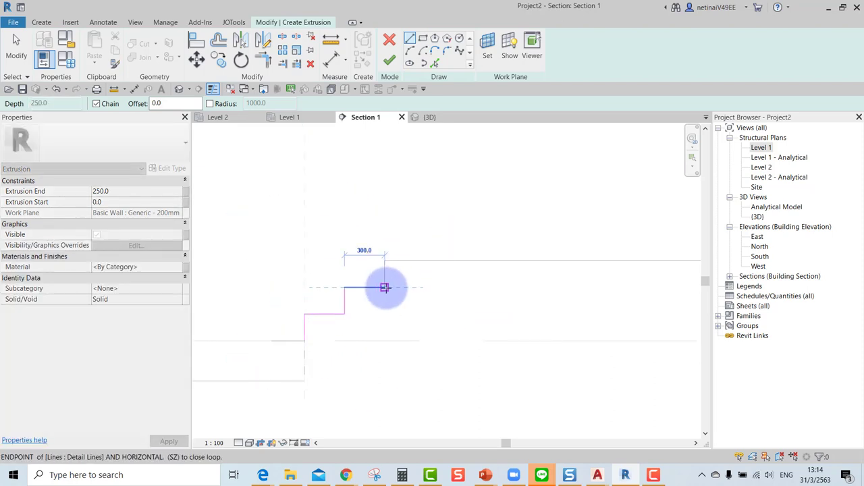
click(385, 288)
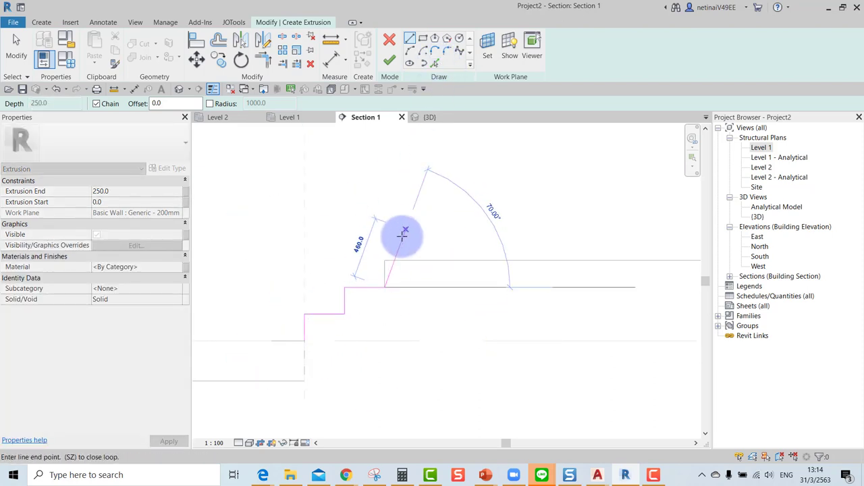
click(384, 260)
scroll(385, 260, down, 1)
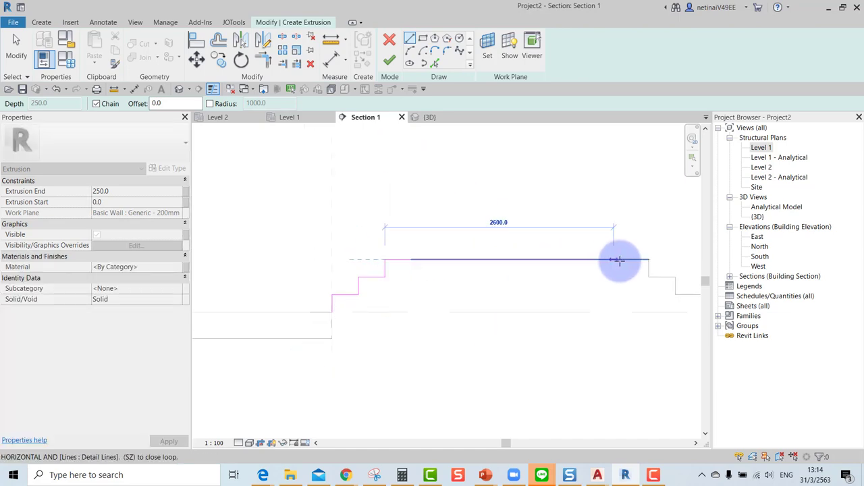
click(649, 259)
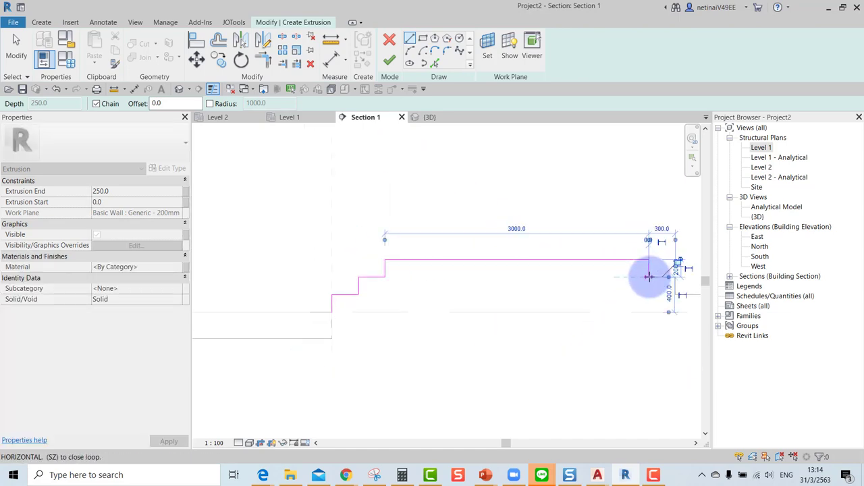
Step the profile down 200 on the right, then drop it vertically at the right end
scroll(648, 277, up, 2)
middle_drag(649, 277, 337, 279)
click(329, 278)
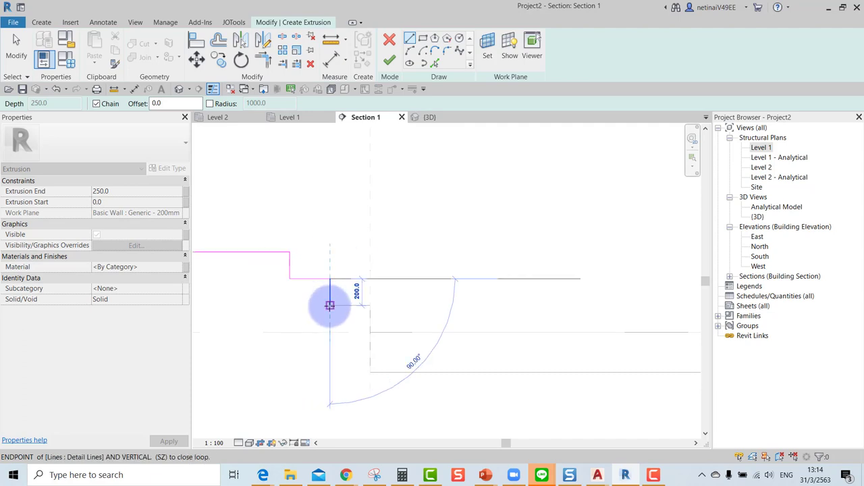
click(329, 306)
click(370, 306)
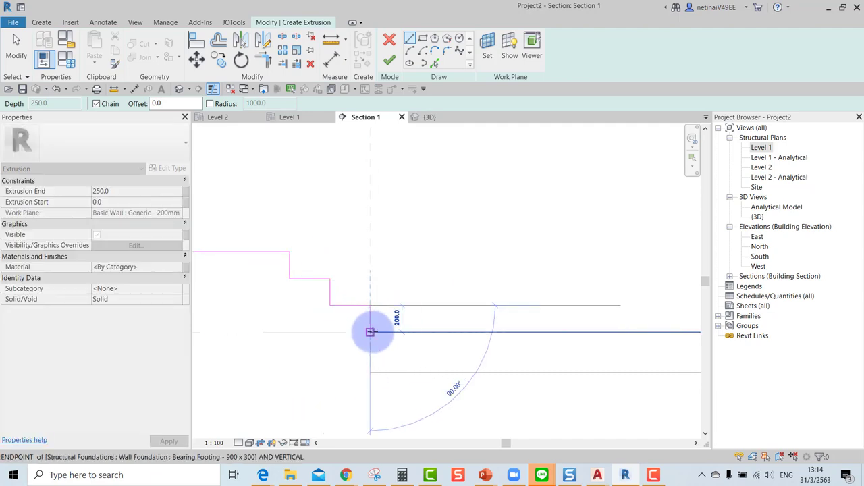
scroll(375, 330, down, 2)
middle_drag(375, 331, 540, 345)
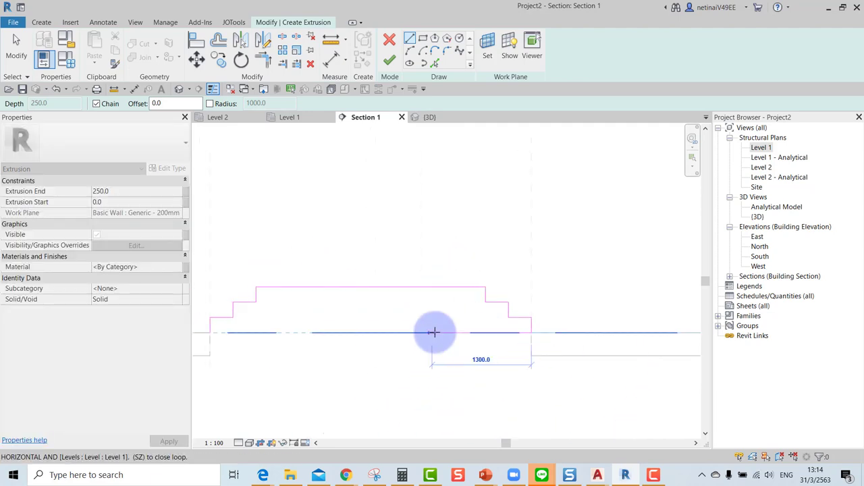
scroll(503, 331, up, 2)
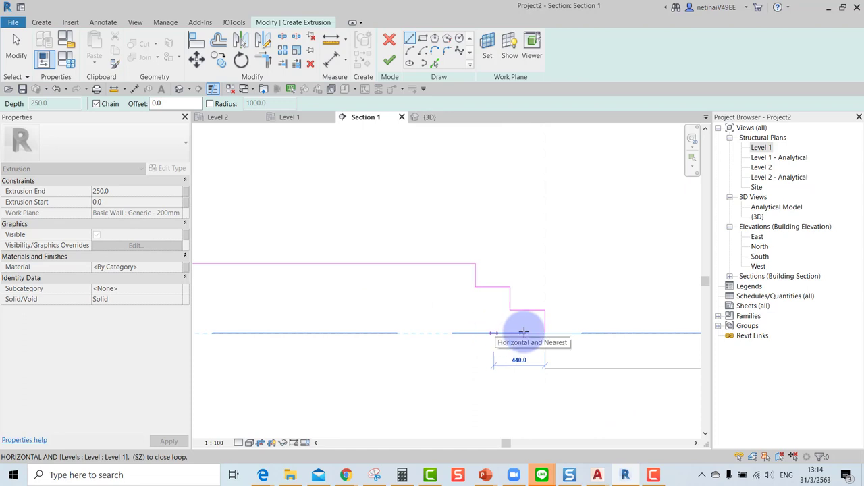
click(545, 368)
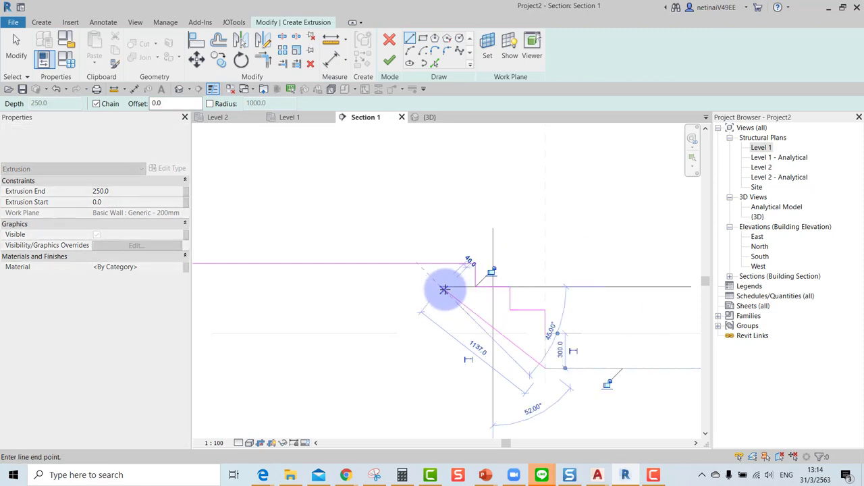
Mirror the sloped underside line about the top edge's midpoint to copy it to the left end
middle_drag(443, 289, 439, 286)
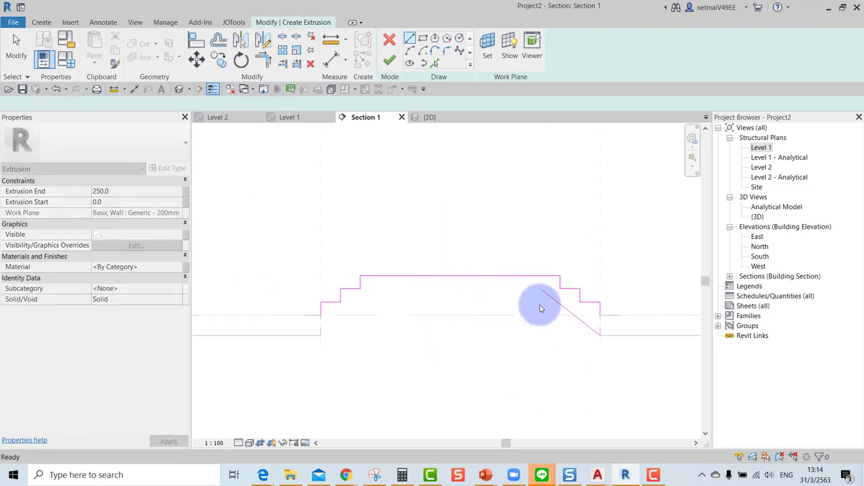
key(Escape)
key(Escape)
click(560, 304)
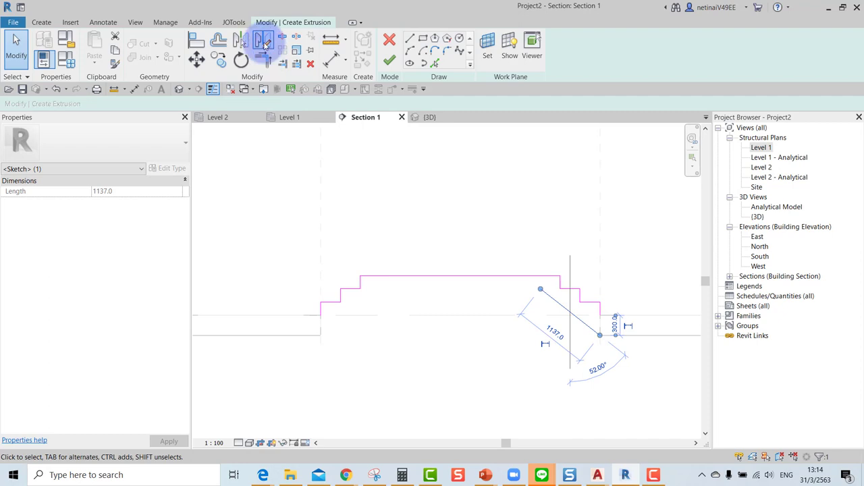
click(263, 40)
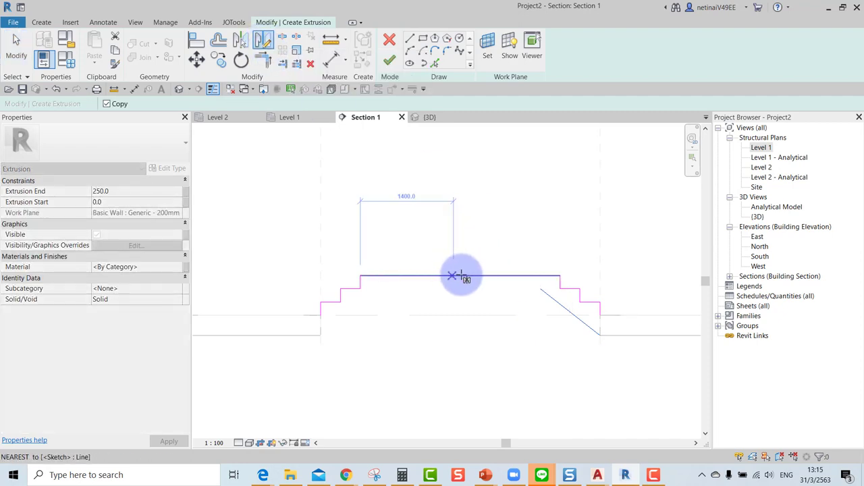
click(460, 275)
click(457, 258)
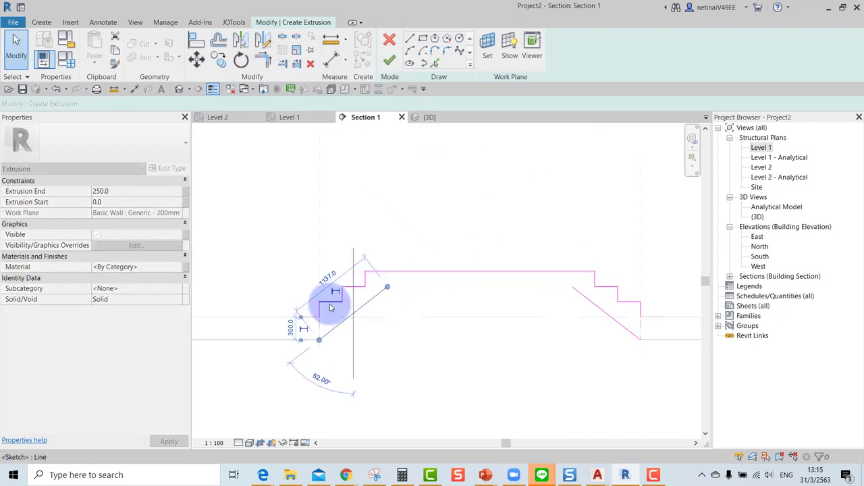
scroll(329, 300, up, 5)
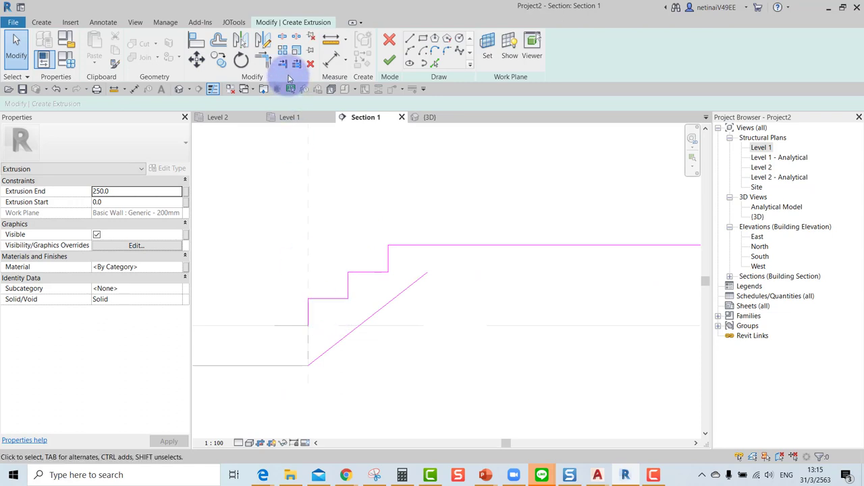
Trim/Extend to Corner the sloped and vertical lines at both ends
click(263, 61)
click(309, 316)
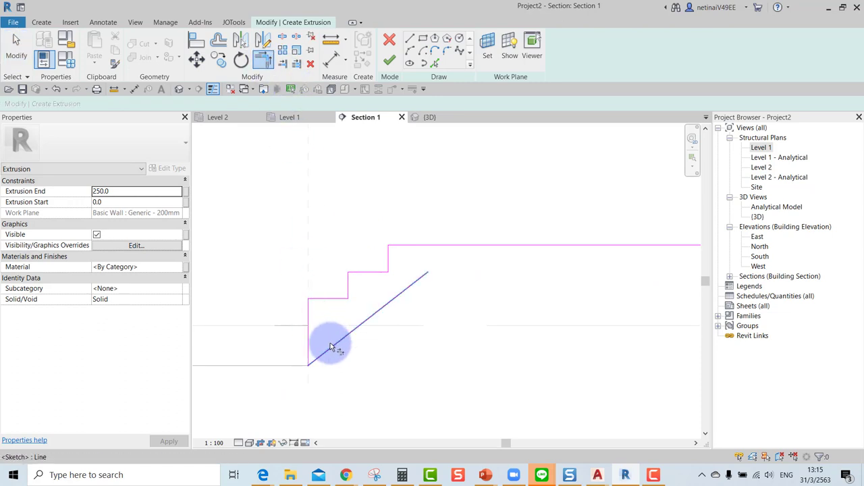
click(331, 347)
scroll(559, 347, down, 3)
middle_drag(559, 347, 457, 305)
scroll(465, 301, up, 3)
click(480, 291)
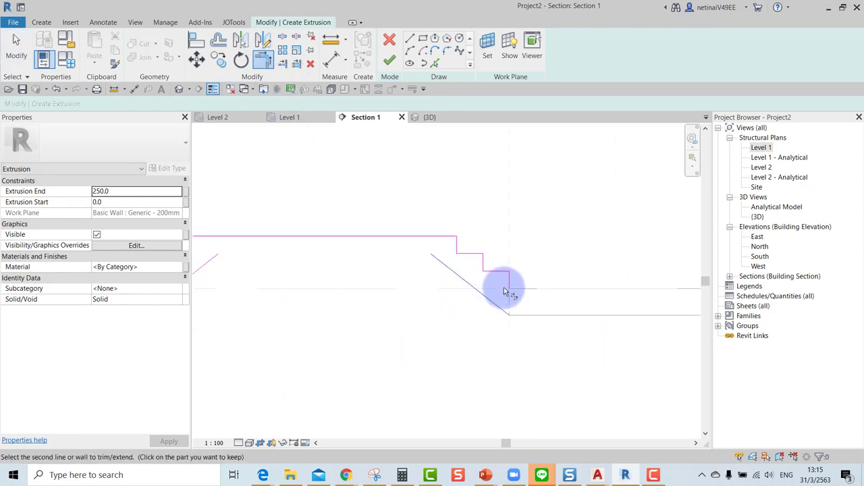
click(511, 287)
Draw the flat line joining the two slope tops and finish the sketch as a solid extrusion
click(410, 38)
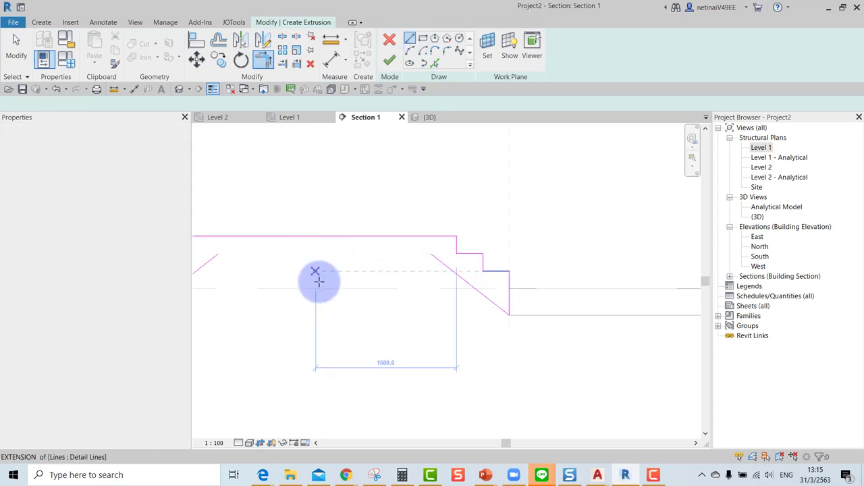
scroll(309, 262, down, 2)
click(311, 261)
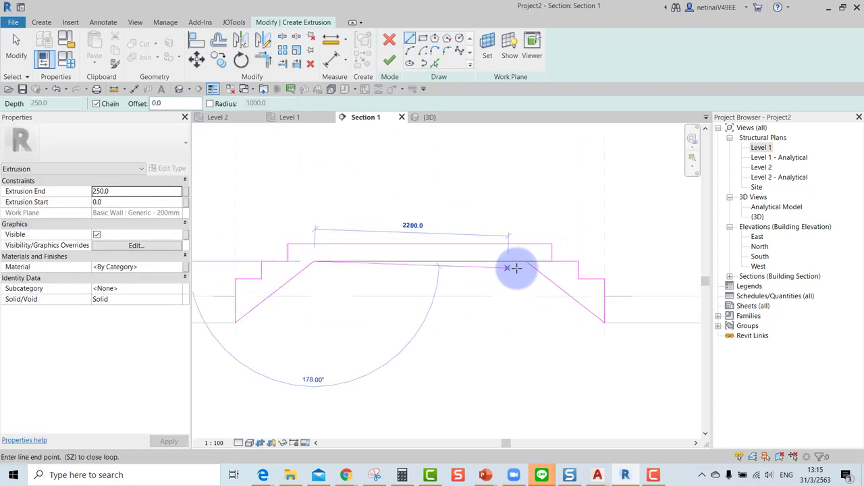
click(526, 262)
key(Escape)
key(Escape)
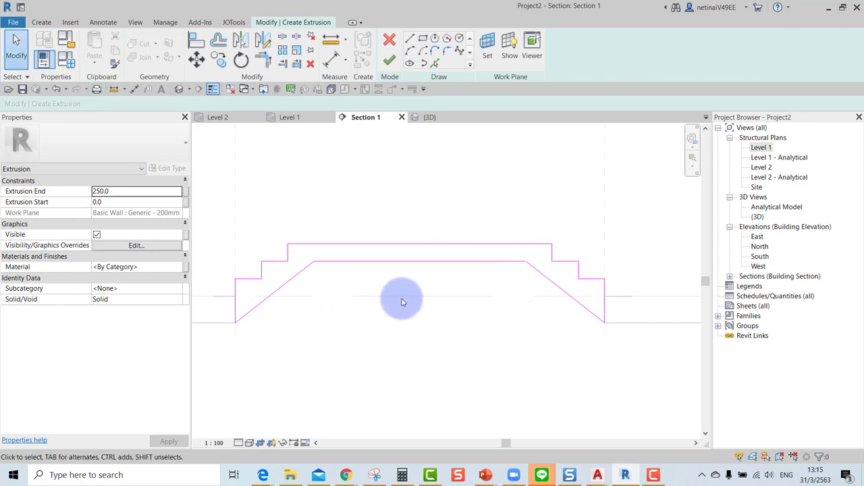
scroll(401, 301, down, 1)
click(389, 60)
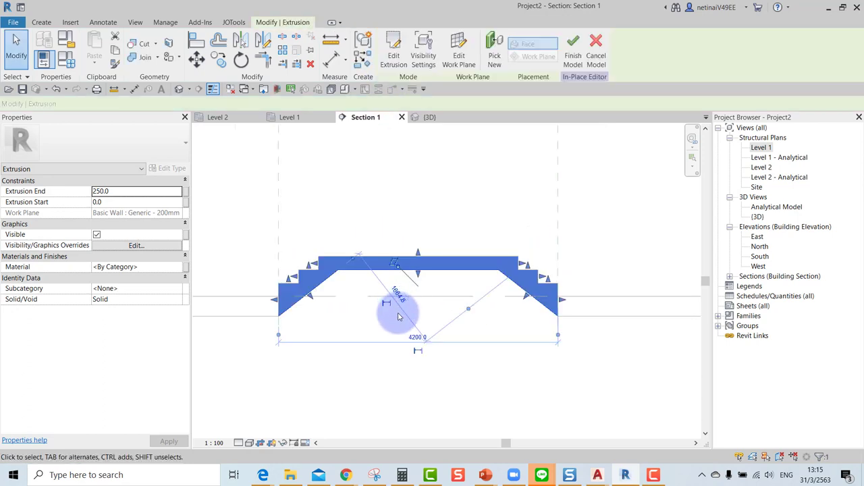
In Level 1 plan, stretch the extrusion from -550 to 250 to match the 900 footing, then finish the model
click(422, 117)
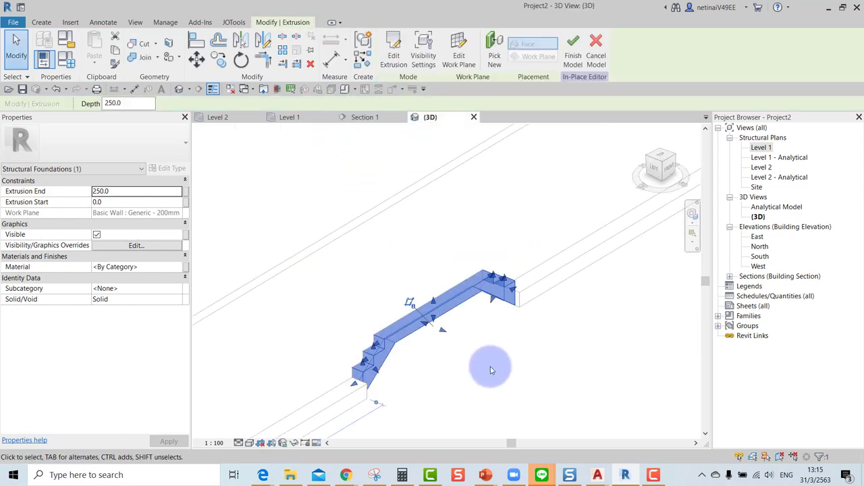
shift+middle_drag(492, 366, 578, 399)
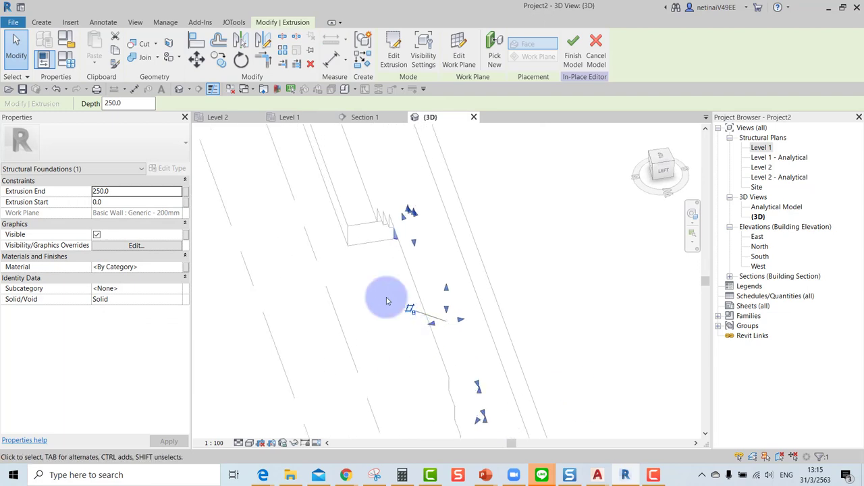
click(290, 117)
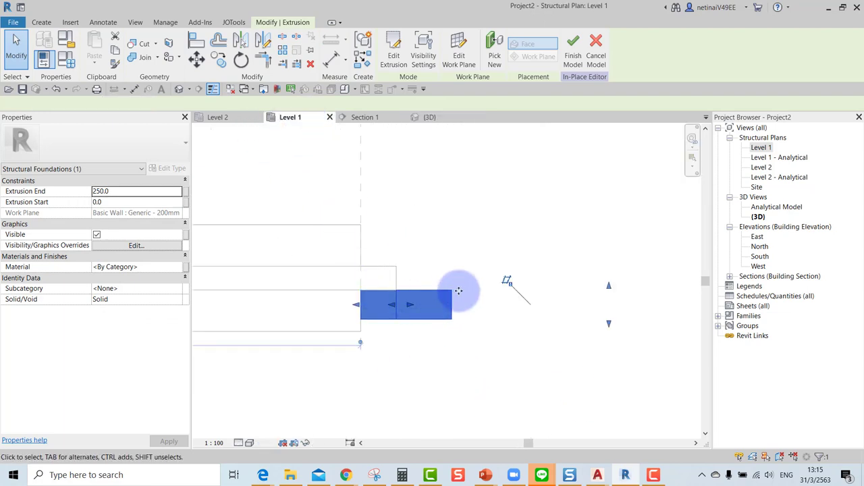
scroll(579, 279, down, 1)
drag(603, 284, 603, 235)
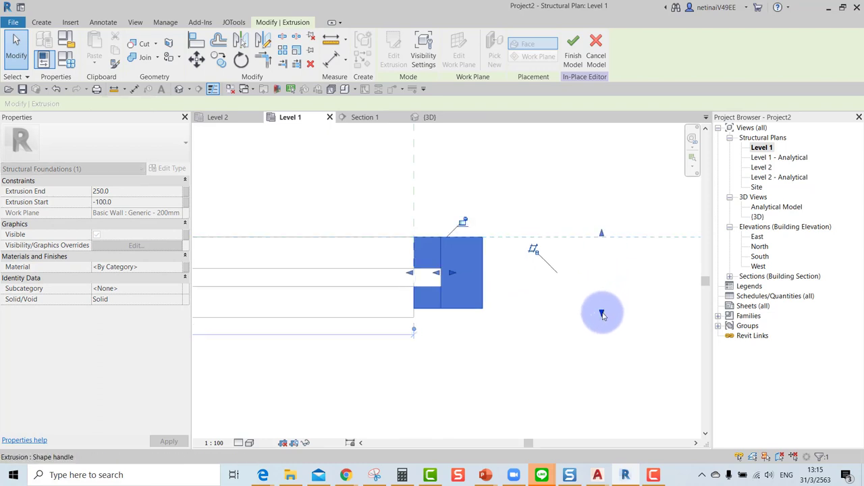
drag(603, 315, 602, 318)
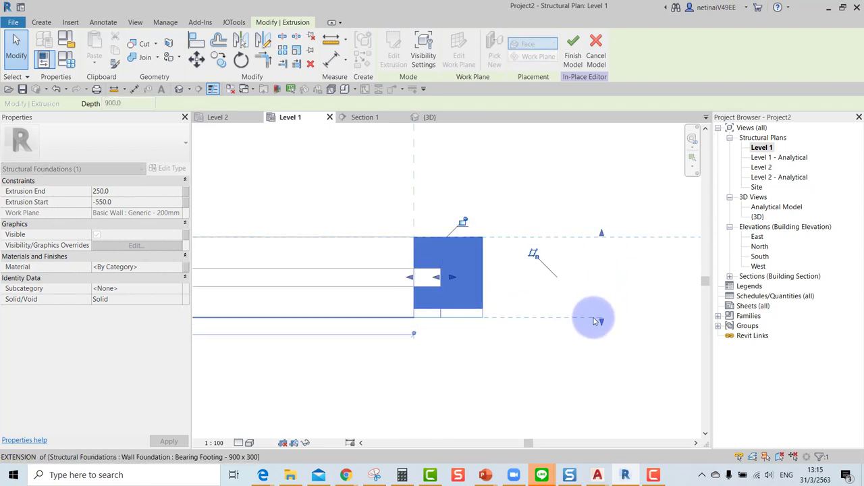
scroll(477, 347, down, 2)
click(511, 374)
middle_drag(511, 375, 392, 367)
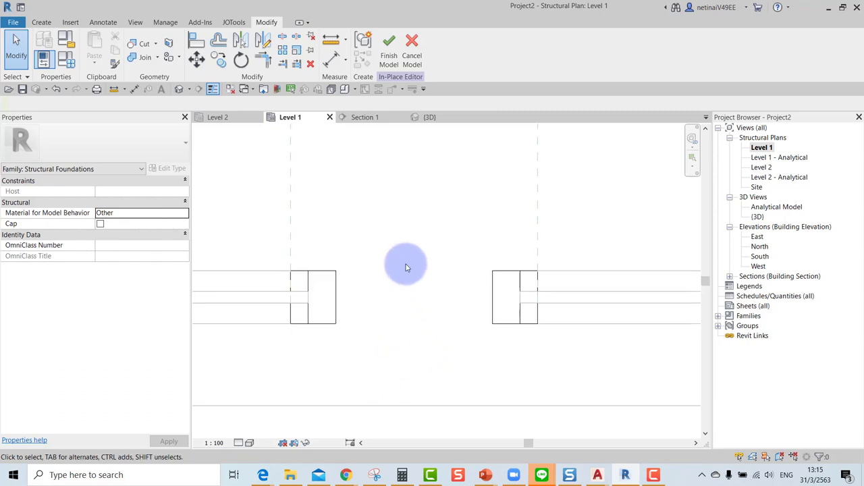
click(389, 59)
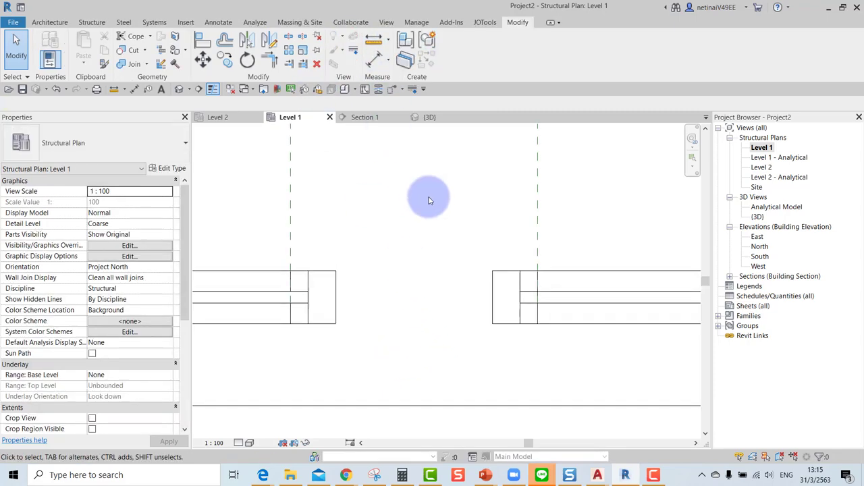
In the default 3D view, orbit to the stepped foundation and turn on ambient shadows in Graphic Display Options
click(179, 91)
mouse_move(400, 203)
shift+middle_down()
mouse_move(534, 347)
mouse_move(453, 361)
mouse_move(405, 323)
mouse_move(517, 347)
mouse_move(515, 376)
mouse_move(506, 337)
mouse_move(447, 389)
shift+middle_up()
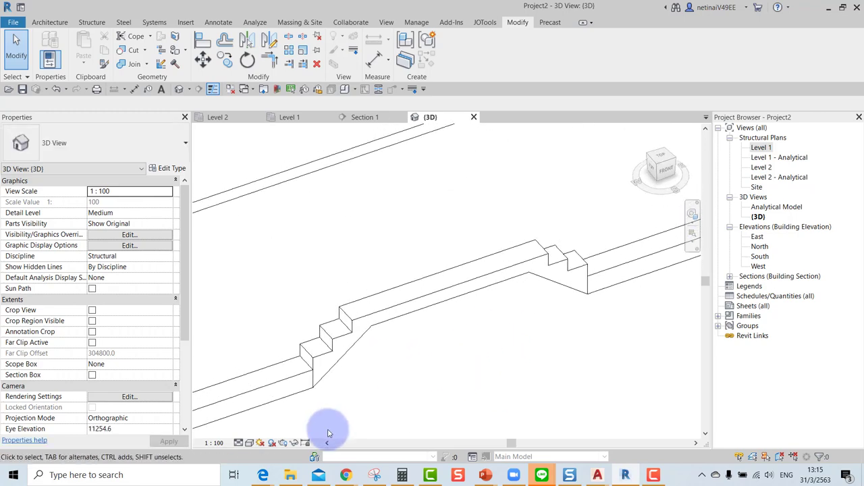
click(249, 443)
click(285, 355)
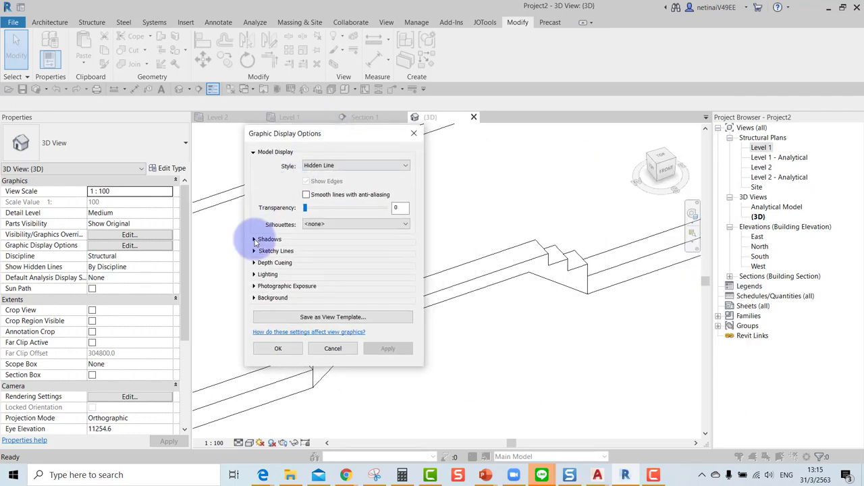
click(264, 239)
click(277, 370)
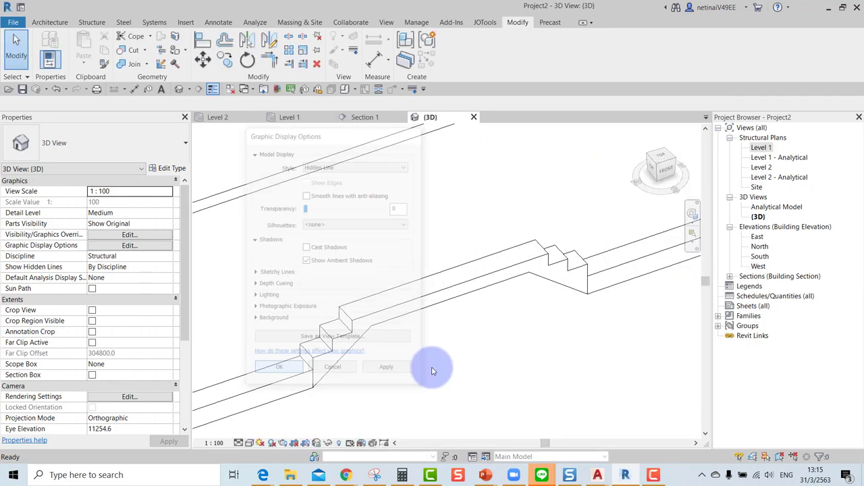
middle_drag(532, 355, 542, 379)
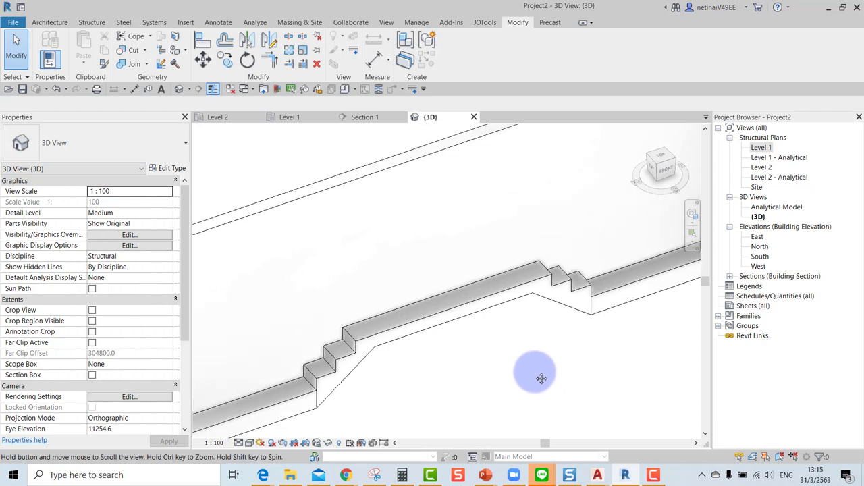